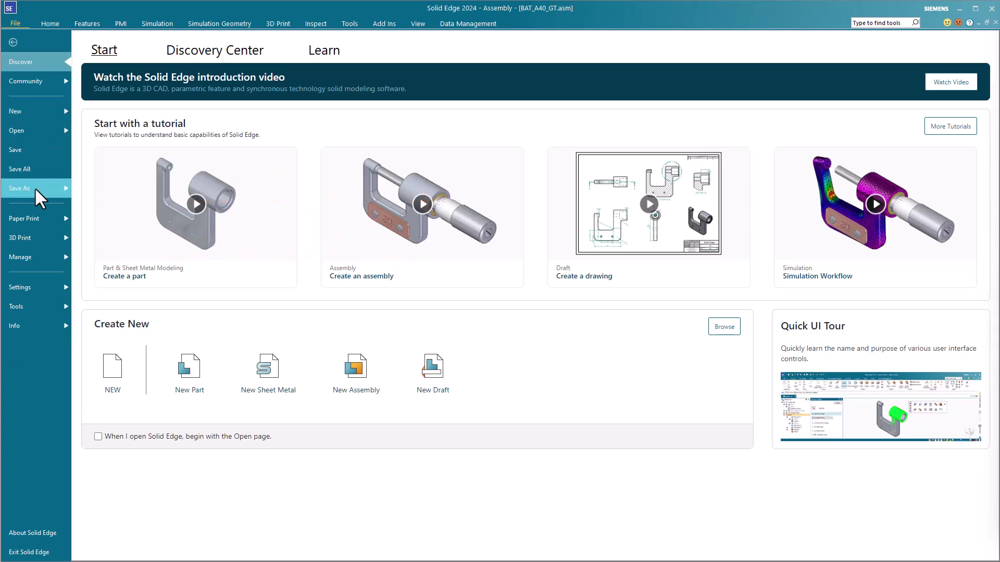
# - Browse the File backstage's Community and Settings pages and open the application Options
pyautogui.click(44, 83)
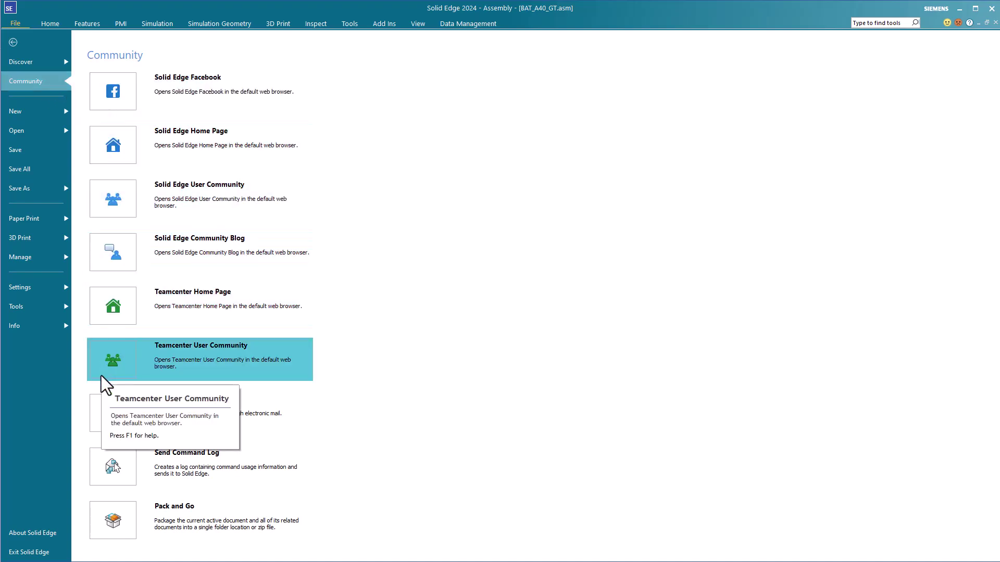
pyautogui.click(24, 287)
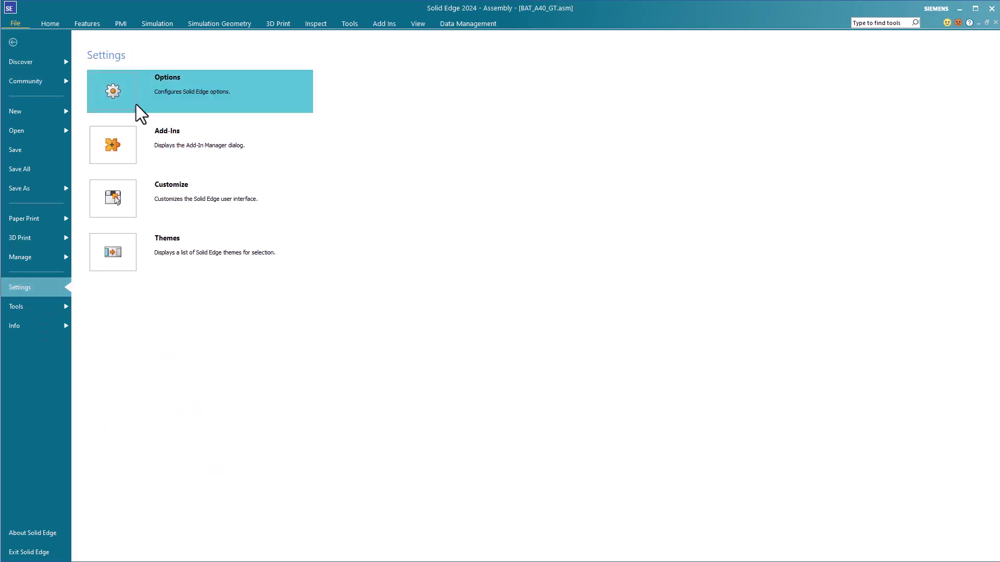
pyautogui.click(124, 89)
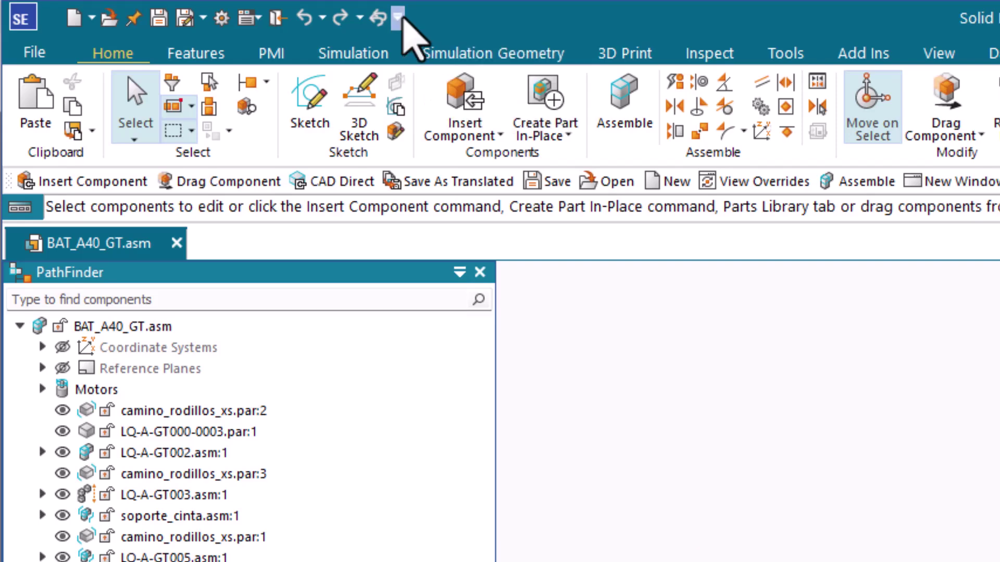
# - Show the quick access customization list, dismiss a ribbon command's add-to-quick-access menu, and show the list again
pyautogui.click(397, 17)
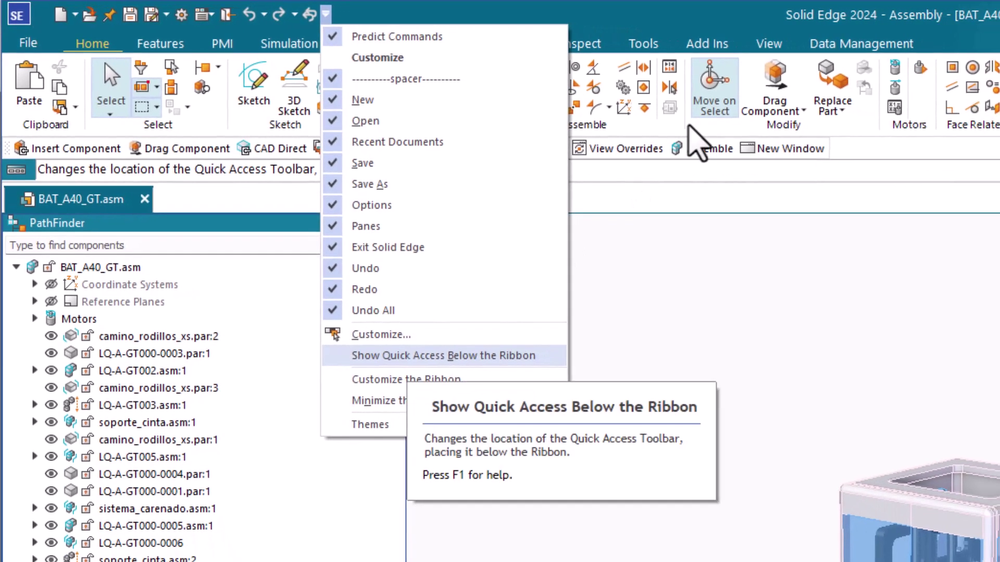
pyautogui.rightClick(891, 119)
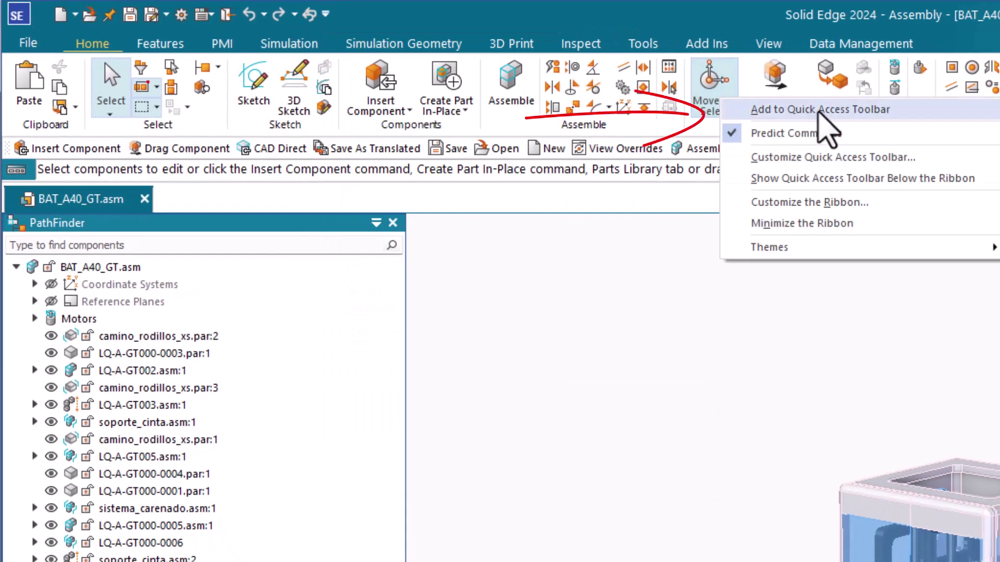
pyautogui.click(640, 348)
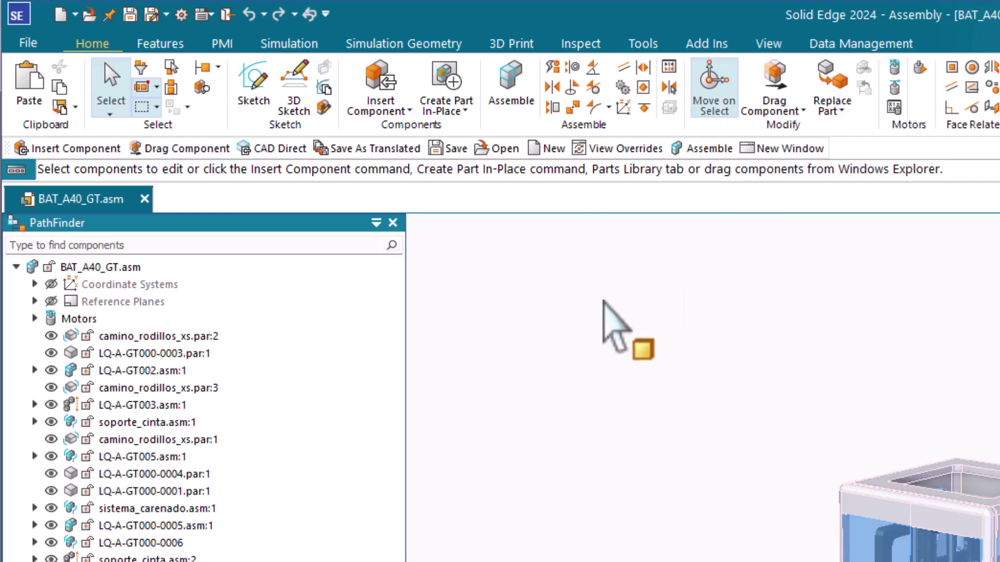
pyautogui.click(325, 15)
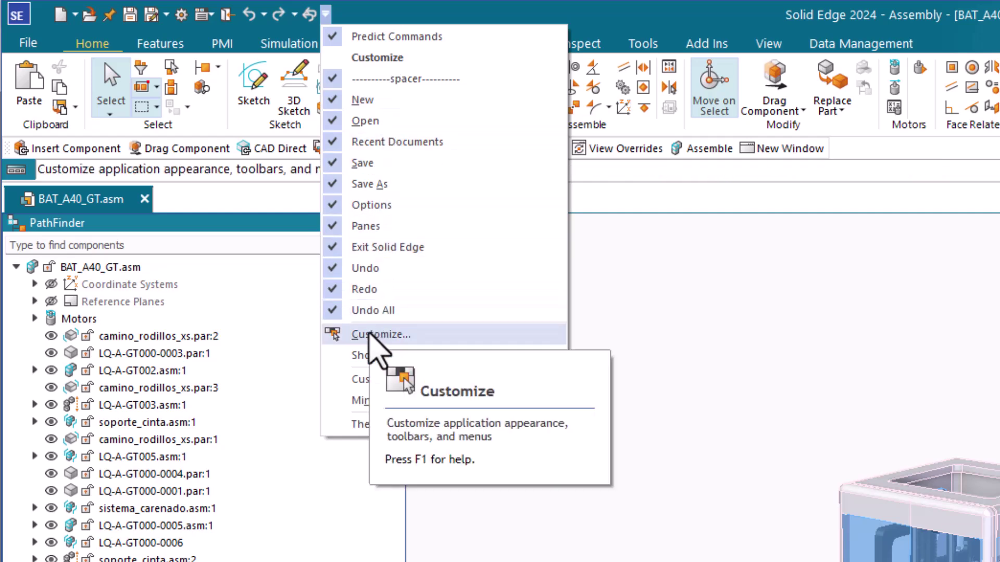
# - Open Customize and browse its Quick Access, Ribbon, Radial Menu and Layout pages
pyautogui.click(368, 333)
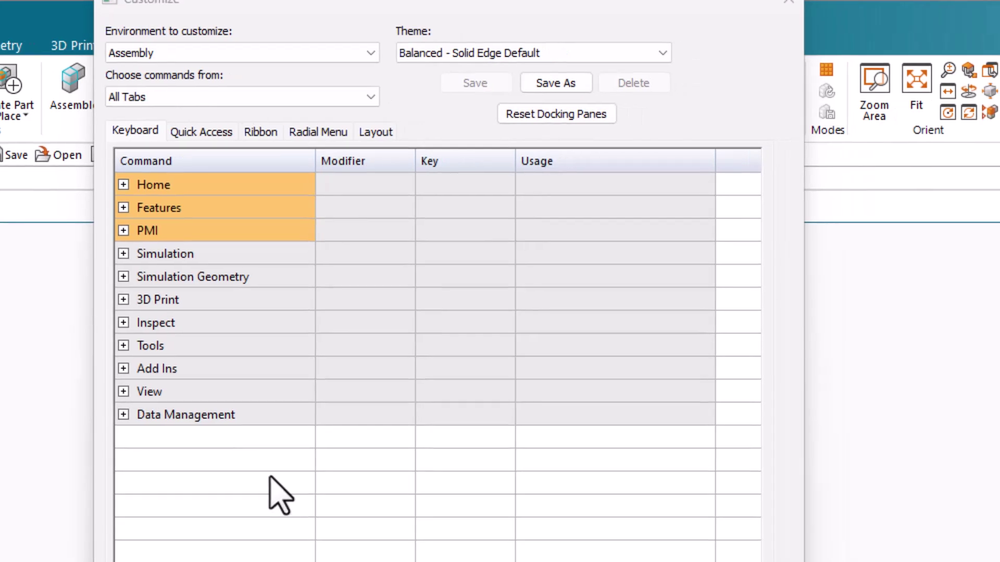
pyautogui.click(195, 139)
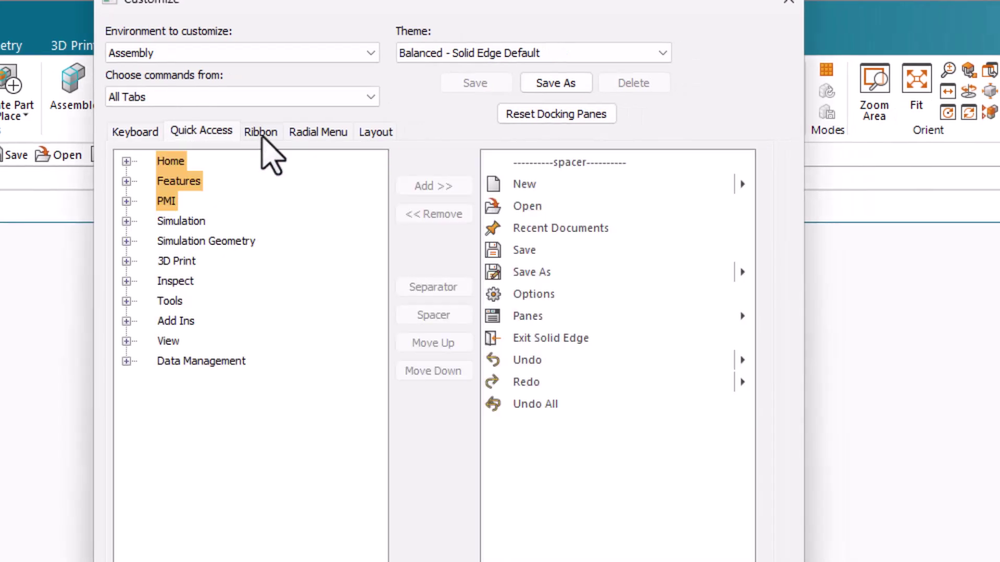
pyautogui.click(262, 137)
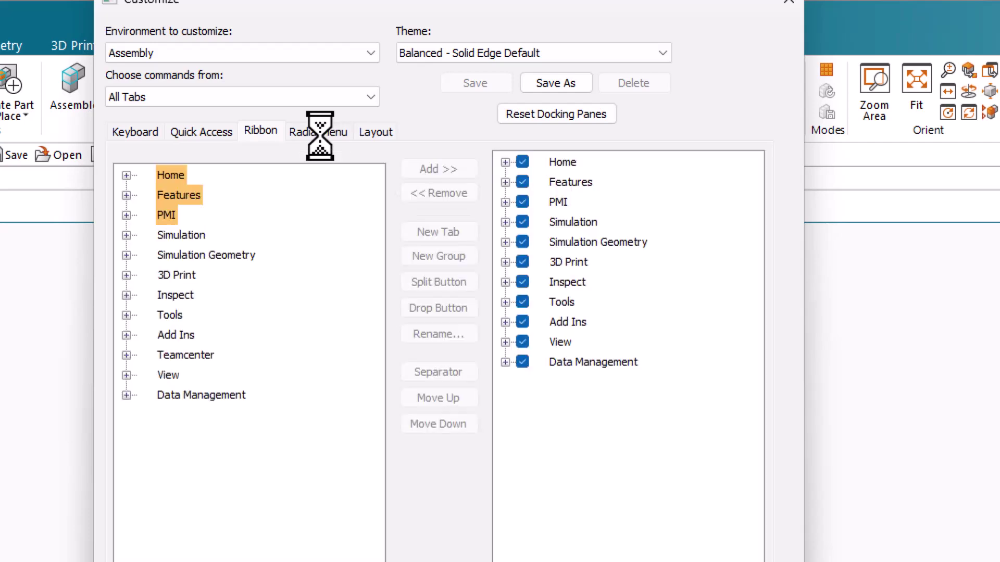
pyautogui.click(319, 134)
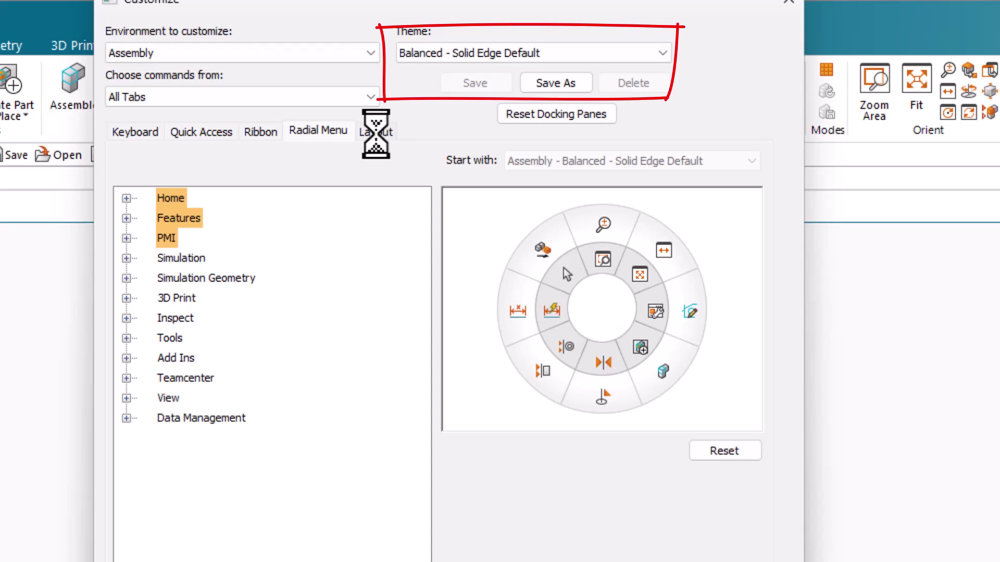
pyautogui.click(375, 133)
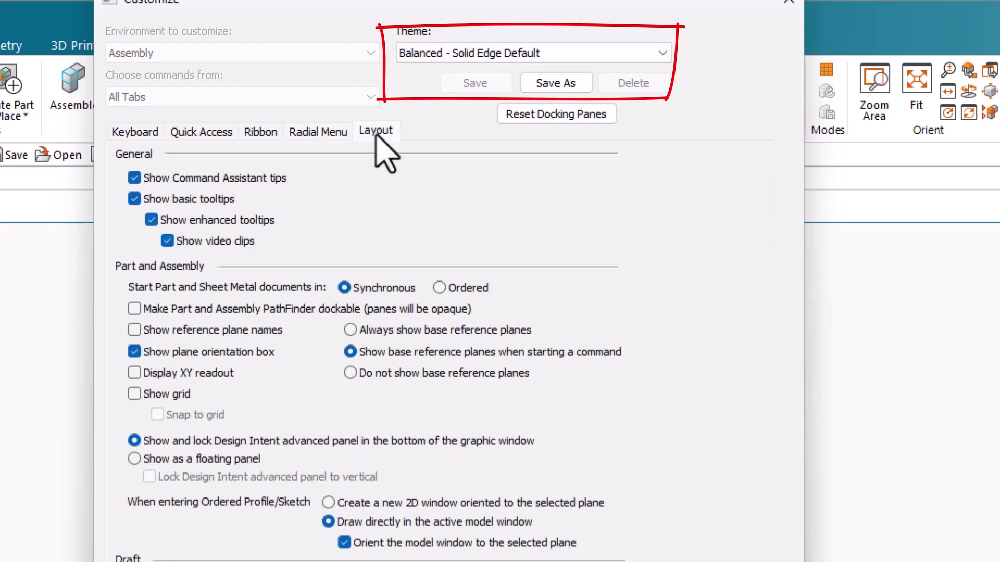
# - Check the theme list, keep Balanced - Solid Edge Default, and close Customize
pyautogui.click(660, 53)
pyautogui.click(660, 69)
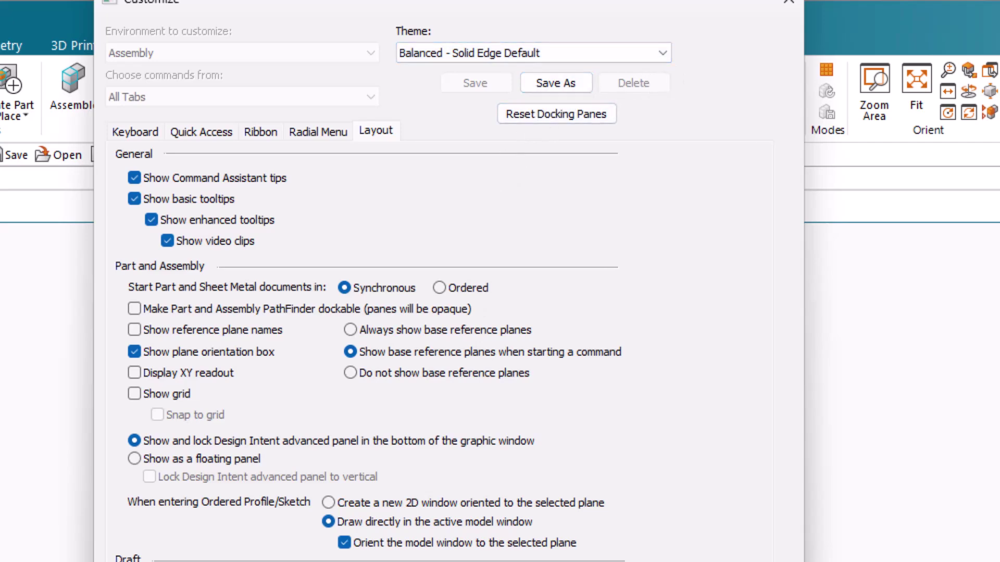
pyautogui.press('Return')
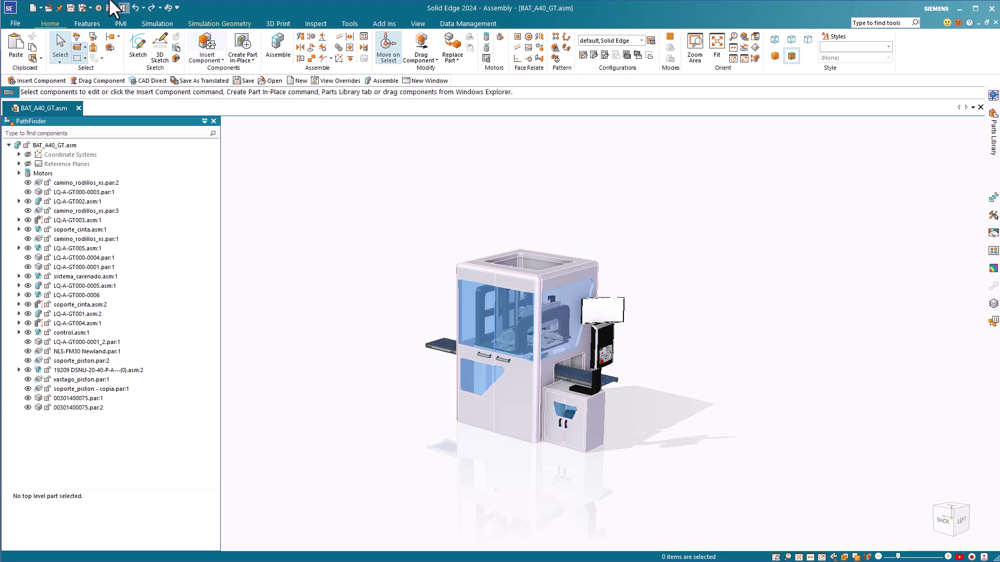
# - Switch through the Features, PMI and Simulation ribbon tabs
pyautogui.click(89, 25)
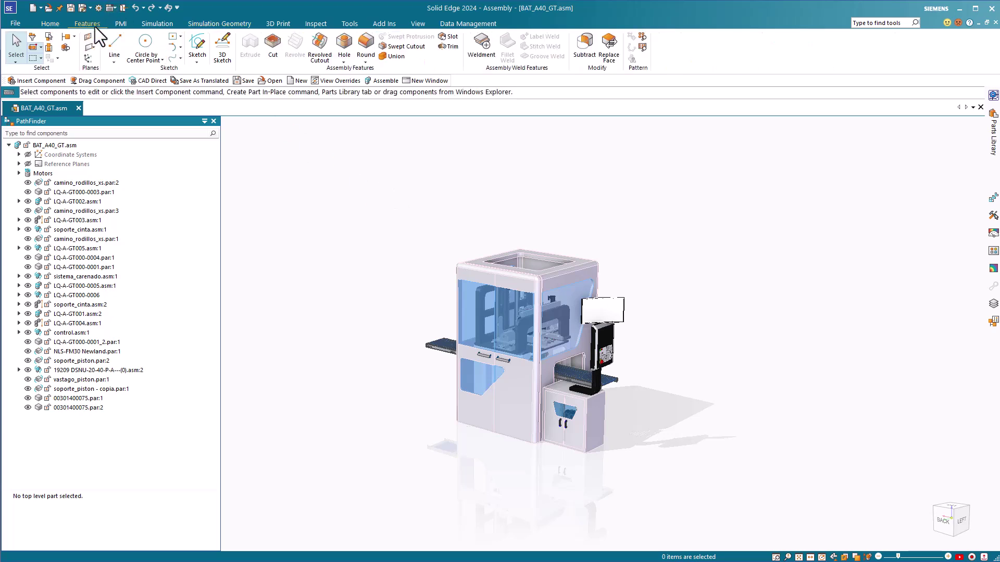
pyautogui.click(123, 26)
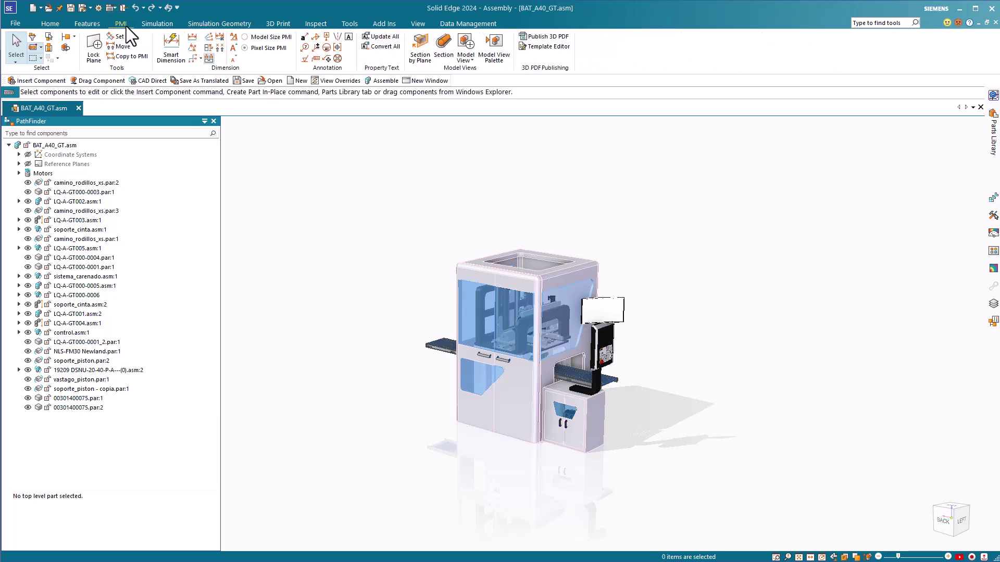
pyautogui.click(159, 25)
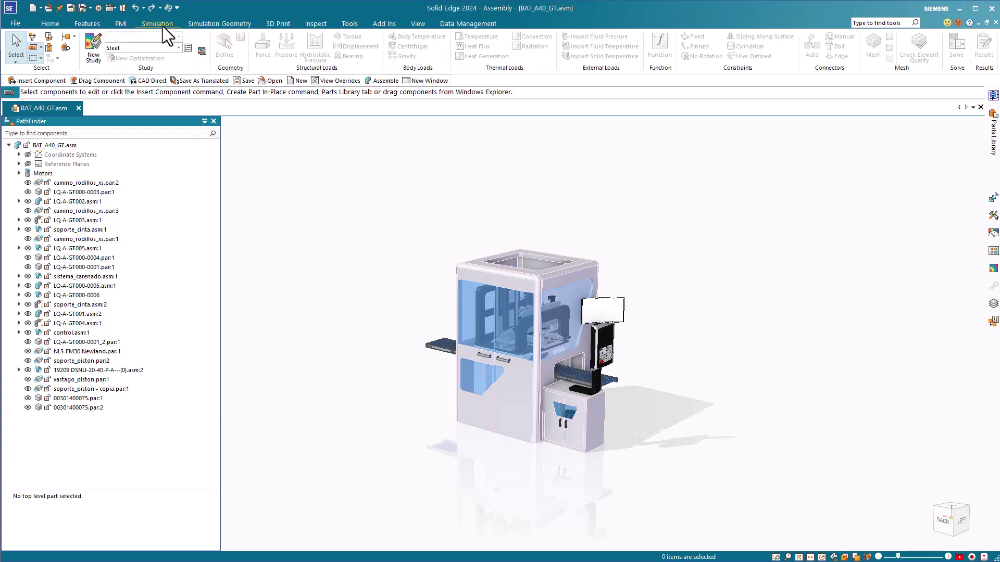
# - Collapse the ribbon to tab names, preview Simulation temporarily, then restore the full ribbon
pyautogui.doubleClick(162, 26)
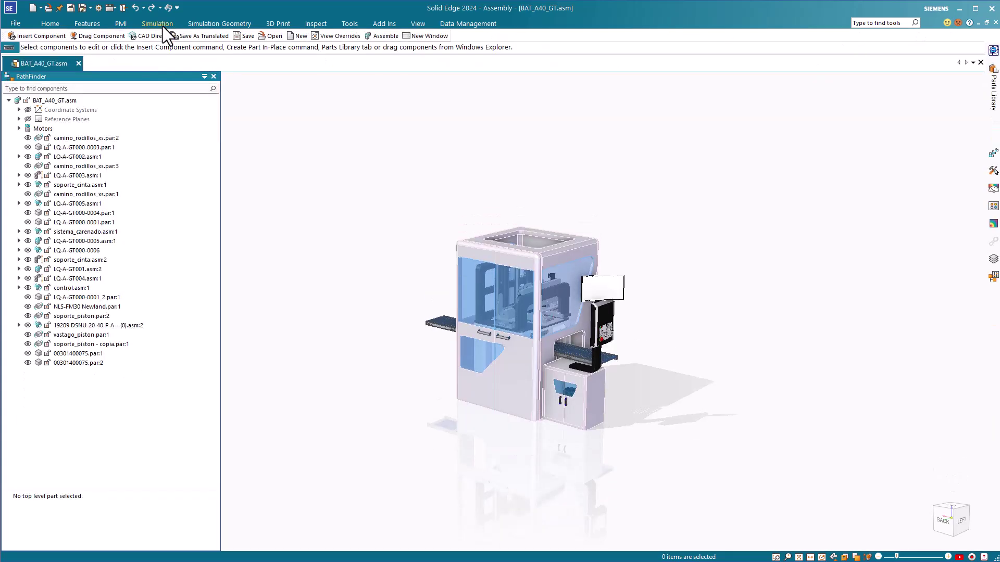
pyautogui.click(163, 26)
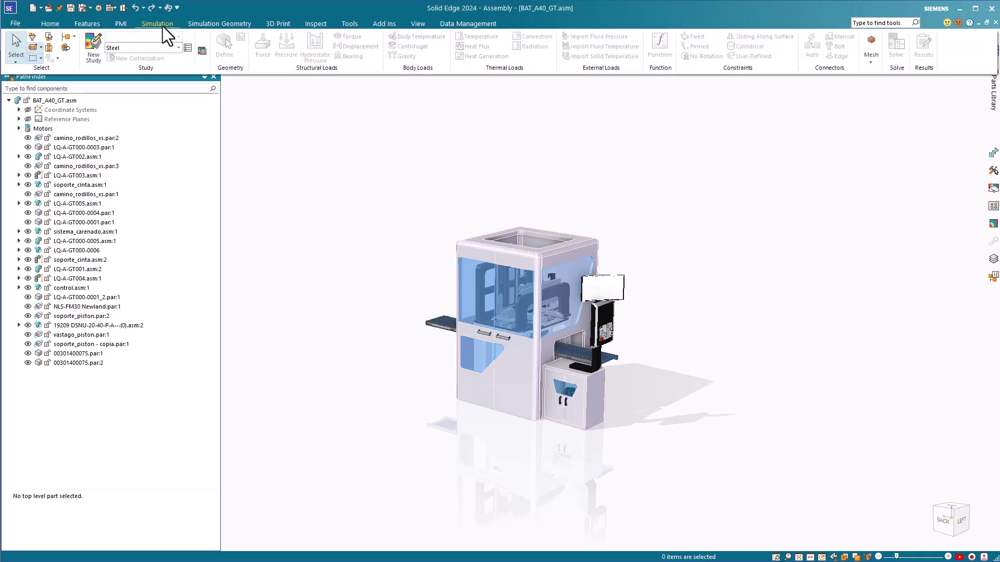
pyautogui.click(163, 26)
pyautogui.doubleClick(162, 26)
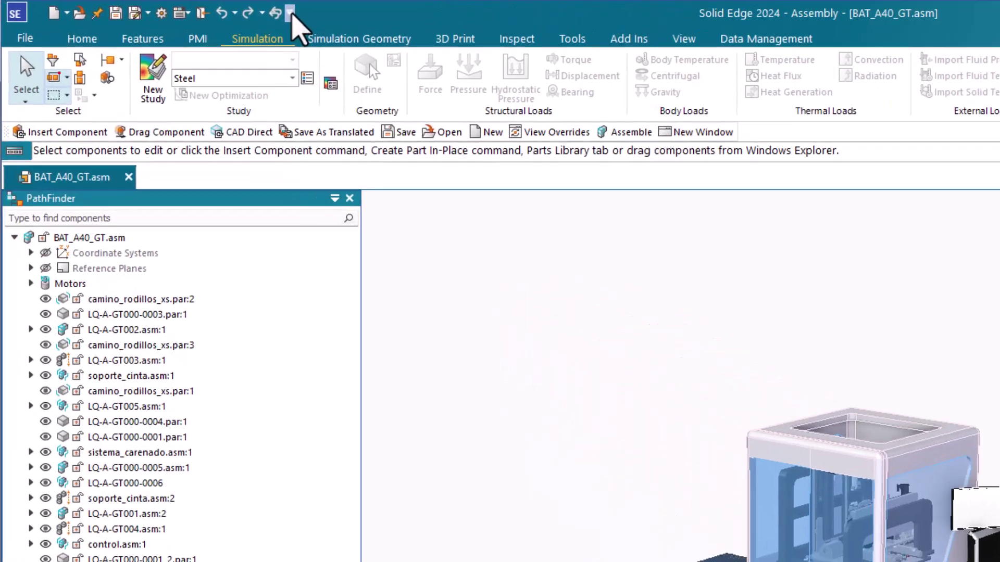
# - In Customize > Keyboard, list commands from All Keyboard Assignments to see every shortcut
pyautogui.click(177, 7)
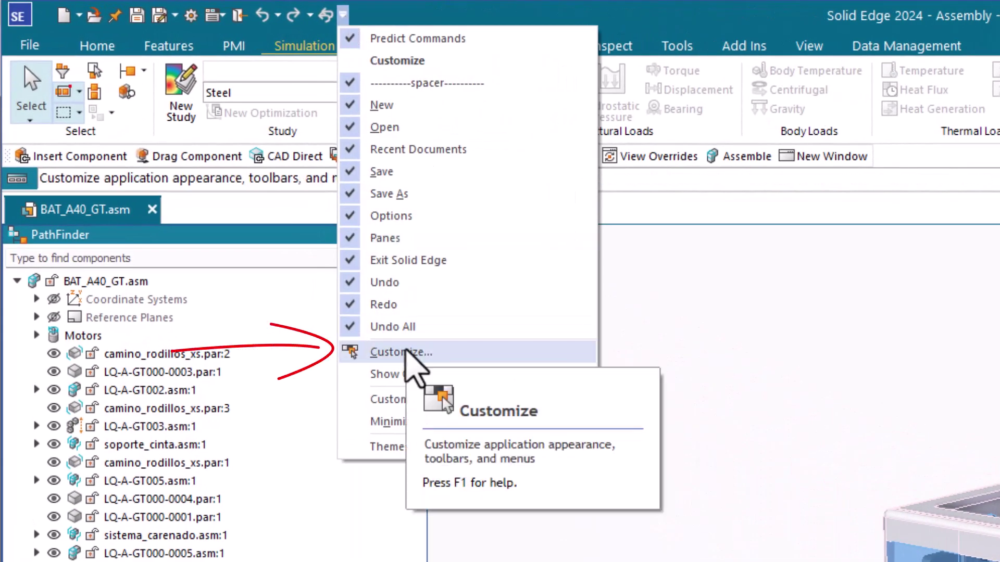
pyautogui.click(471, 353)
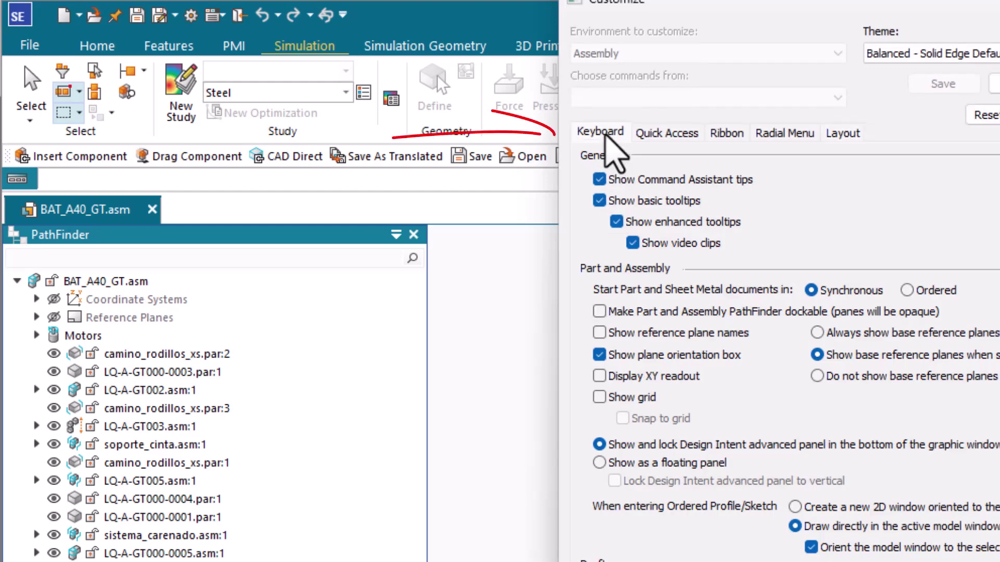
pyautogui.click(603, 133)
pyautogui.click(837, 98)
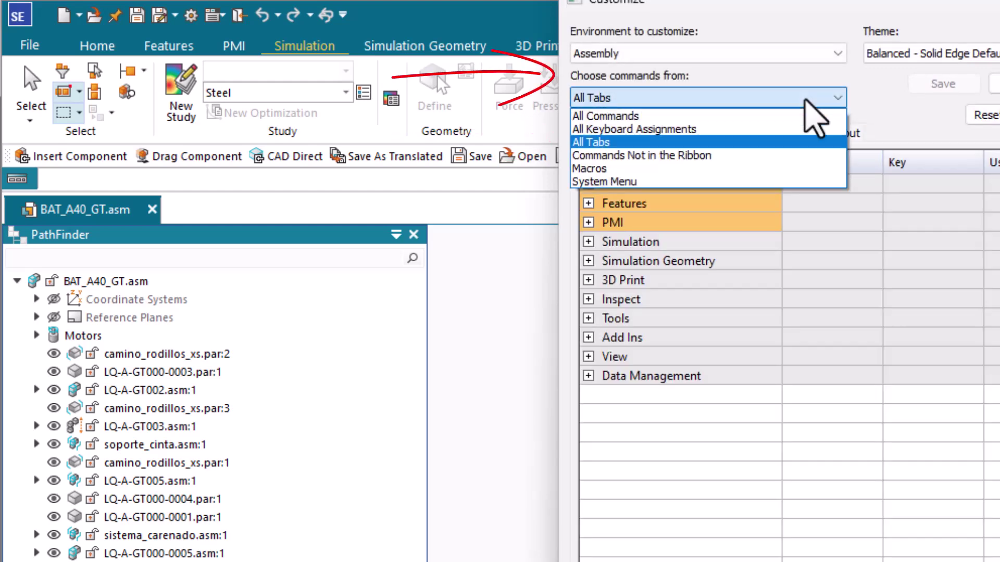
pyautogui.click(696, 130)
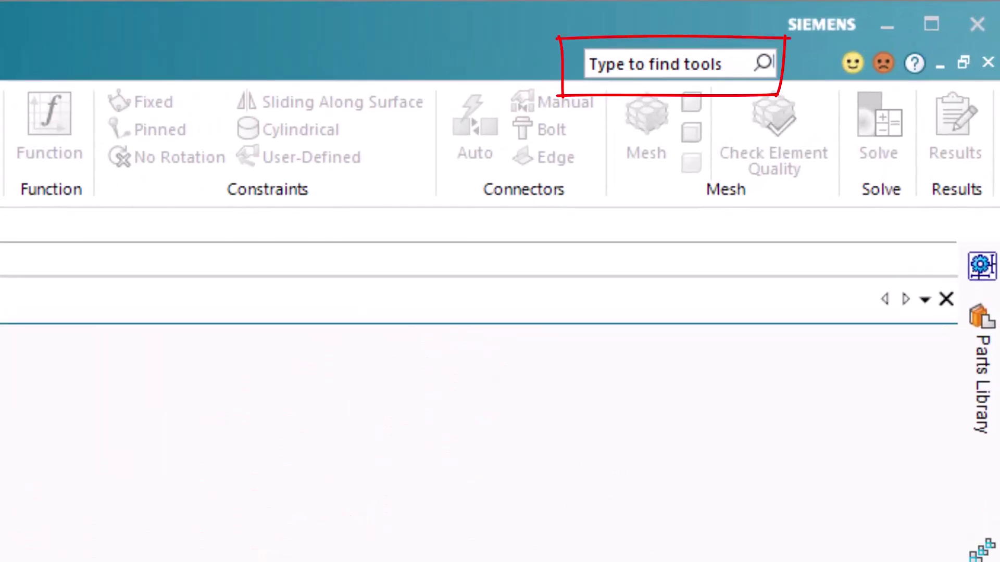
# - Search the tool finder for 'section view' to list matching commands
pyautogui.click(698, 66)
pyautogui.write('section view')
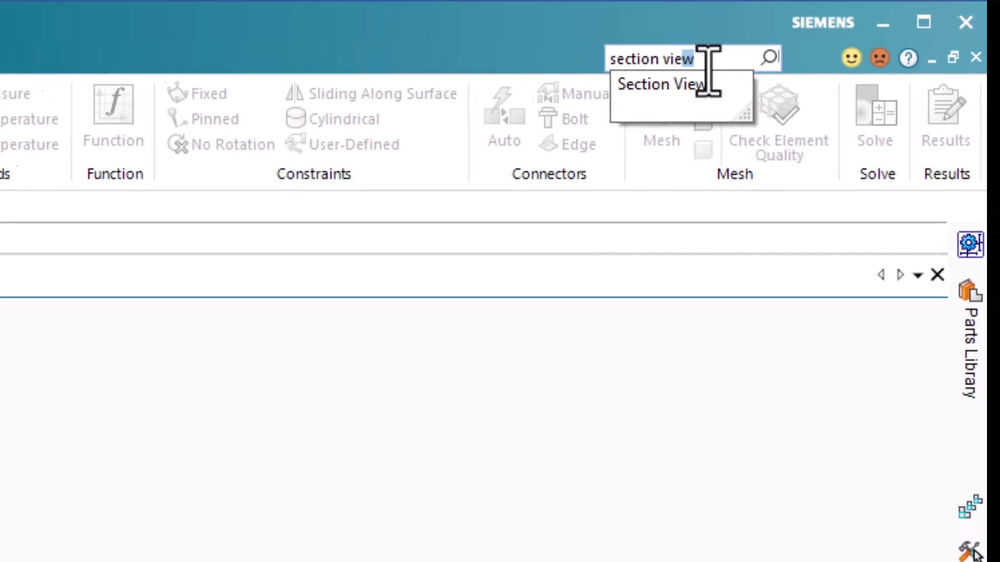
pyautogui.press('Return')
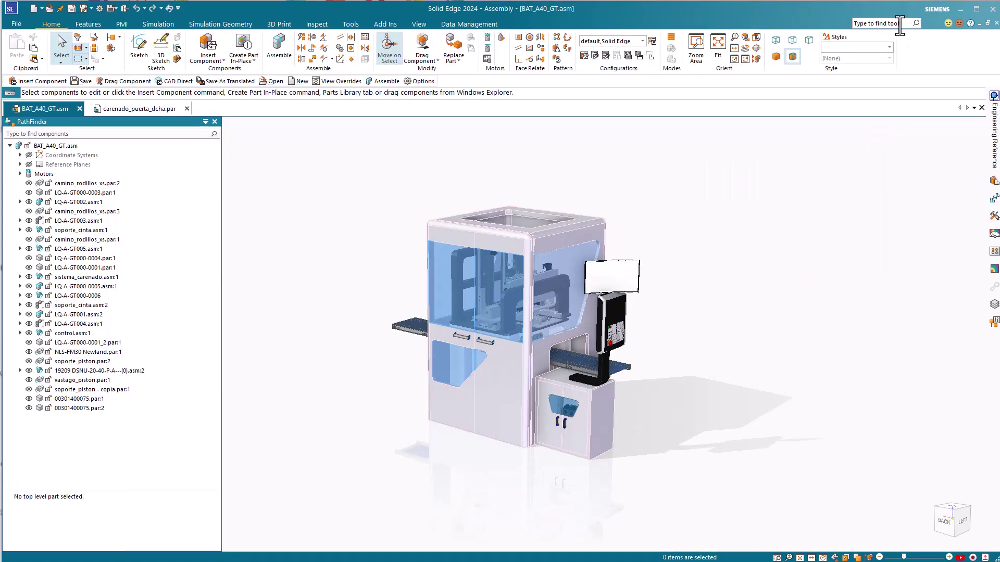
# - Search the tool finder for 'shell' to list matching commands
pyautogui.click(900, 27)
pyautogui.write('shell')
pyautogui.press('Return')
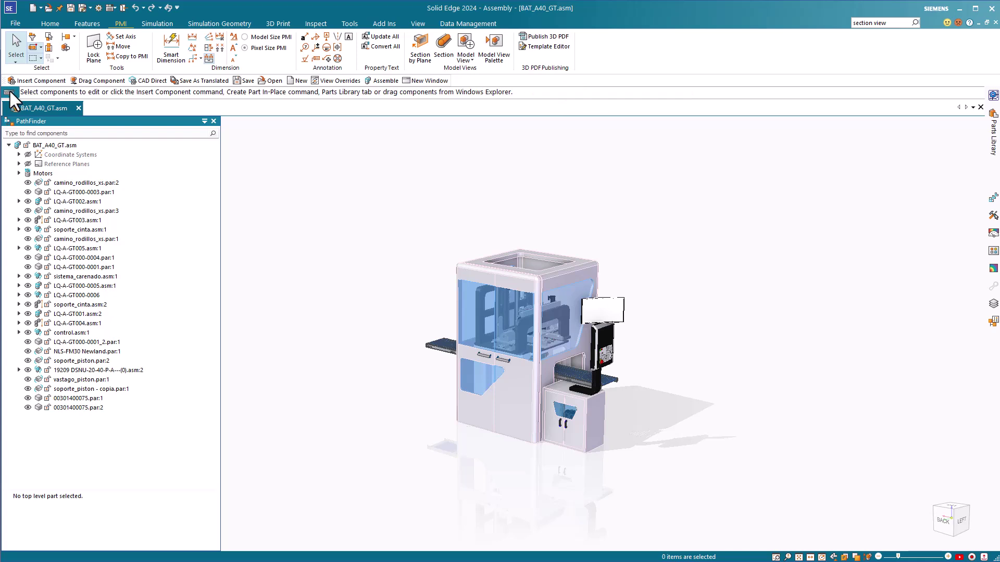
# - Float the PromptBar and dock it as a tall left pane beside PathFinder
pyautogui.moveTo(10, 96); pyautogui.dragTo(384, 166)
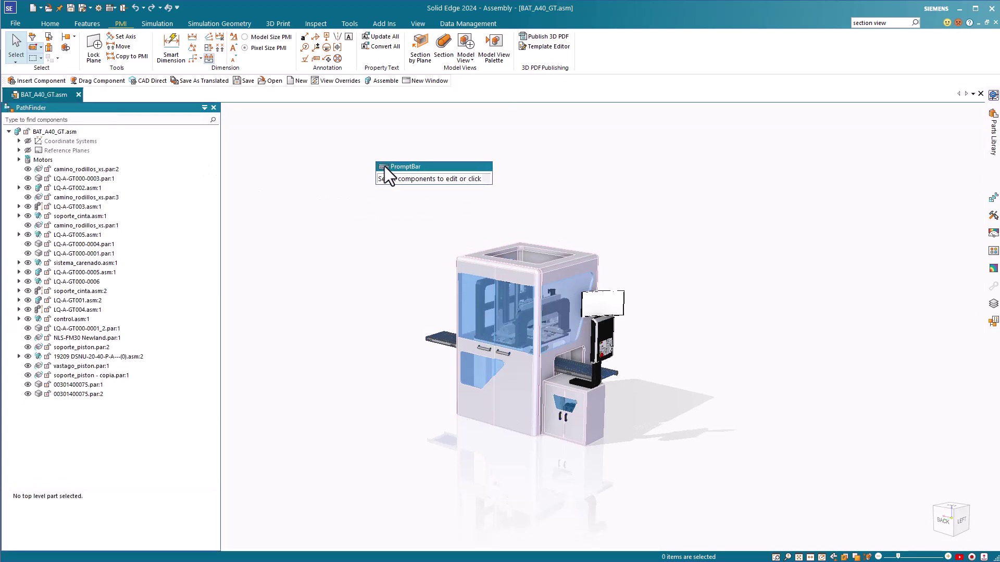
pyautogui.moveTo(221, 188); pyautogui.dragTo(16, 323)
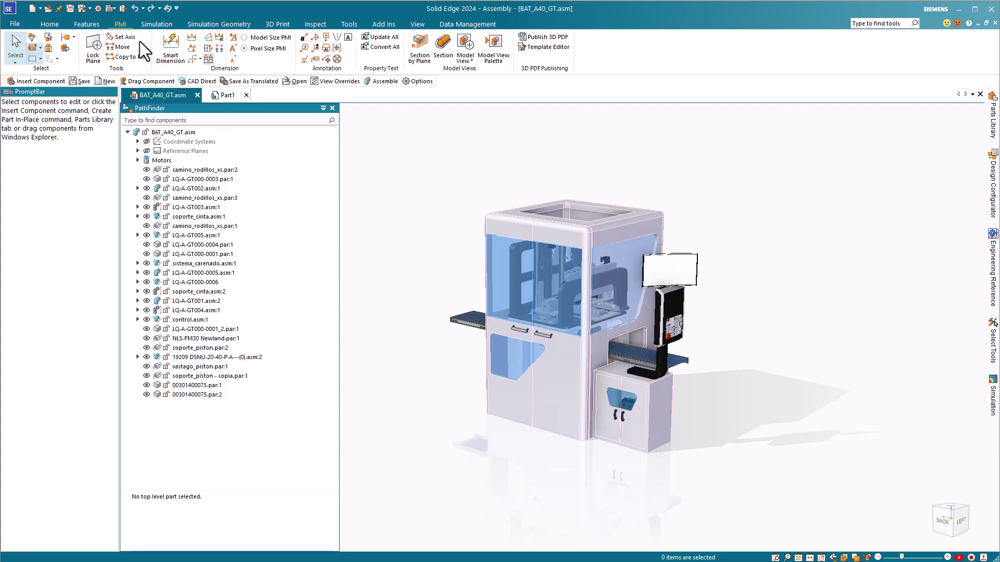
# - Review the Panes list, pin the Parts Library, and dock it beneath the PromptBar
pyautogui.click(110, 8)
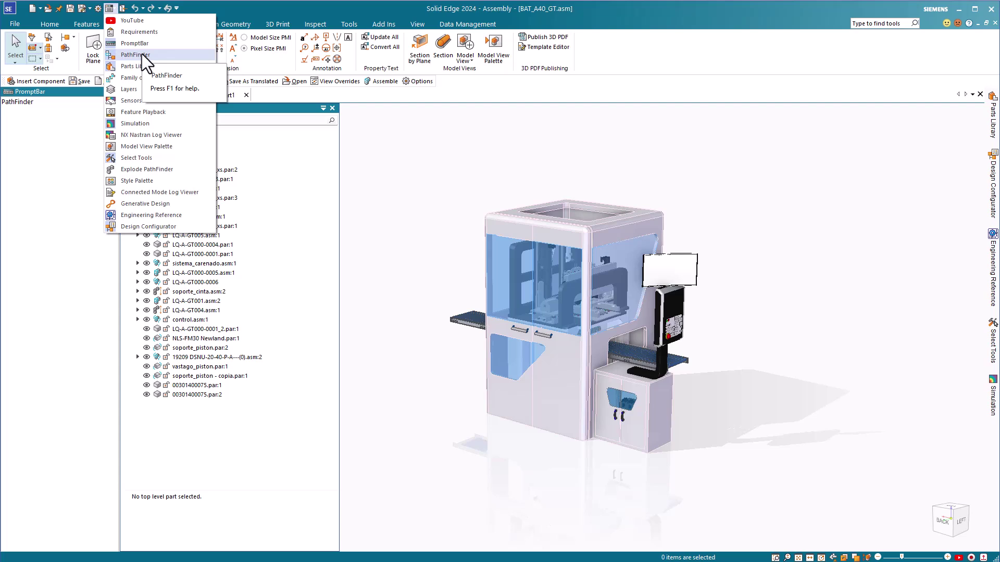
pyautogui.click(532, 155)
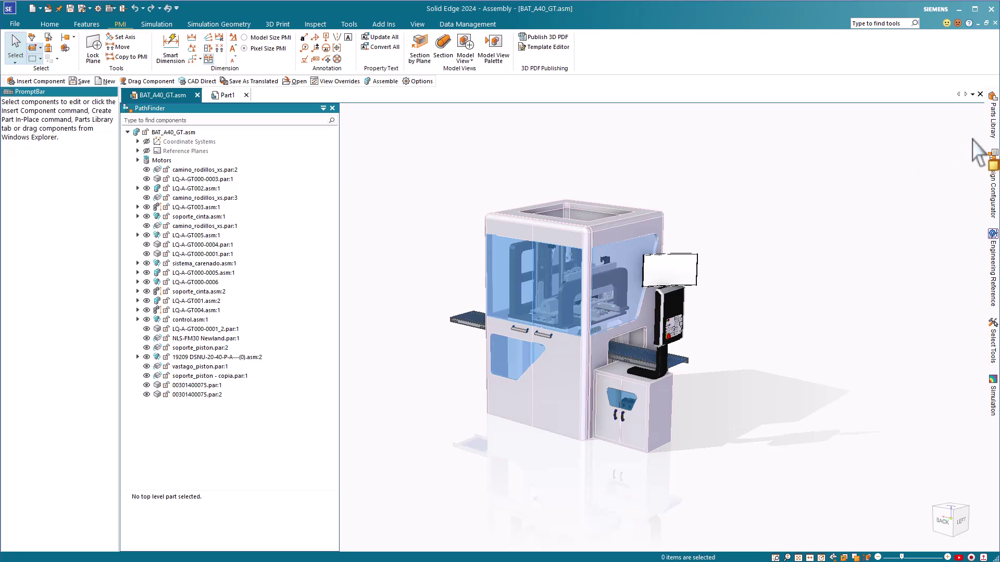
pyautogui.moveTo(995, 131)
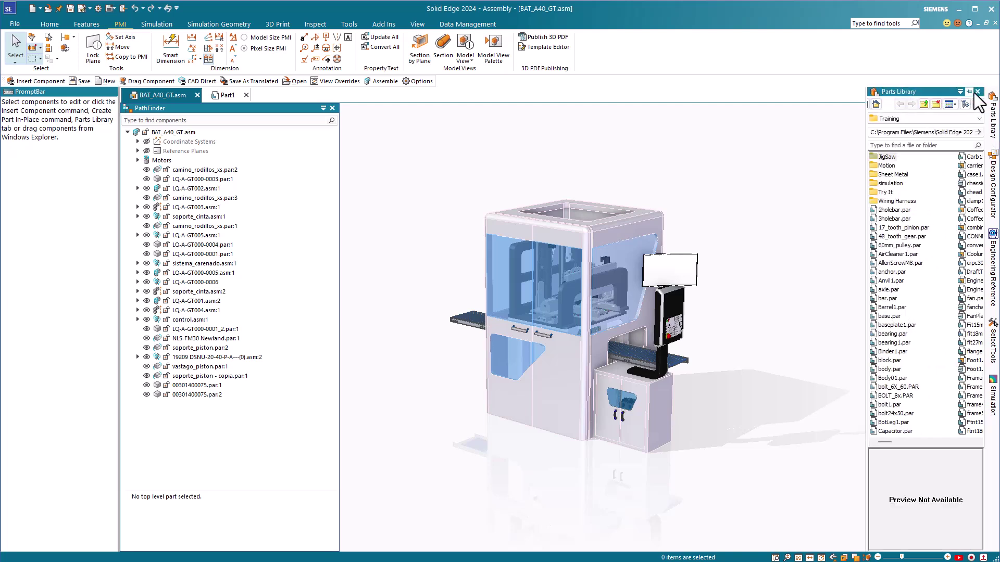
pyautogui.click(970, 92)
pyautogui.click(962, 93)
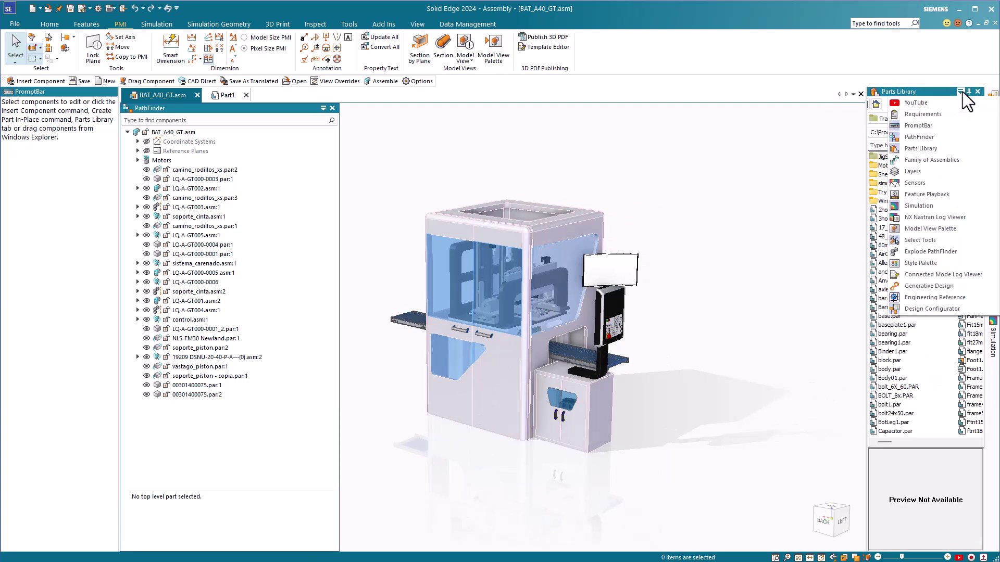
pyautogui.click(942, 93)
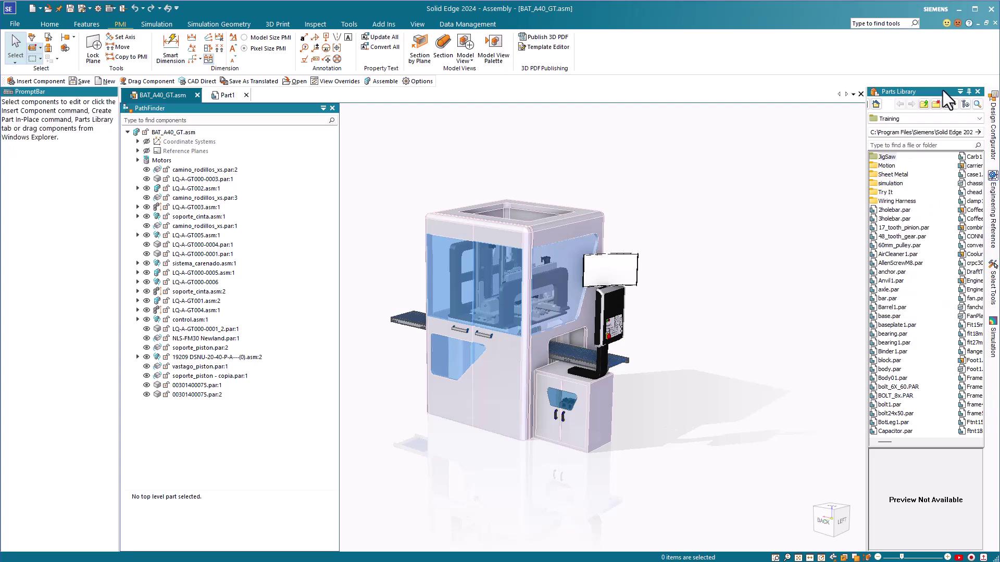
pyautogui.moveTo(903, 92); pyautogui.dragTo(58, 336)
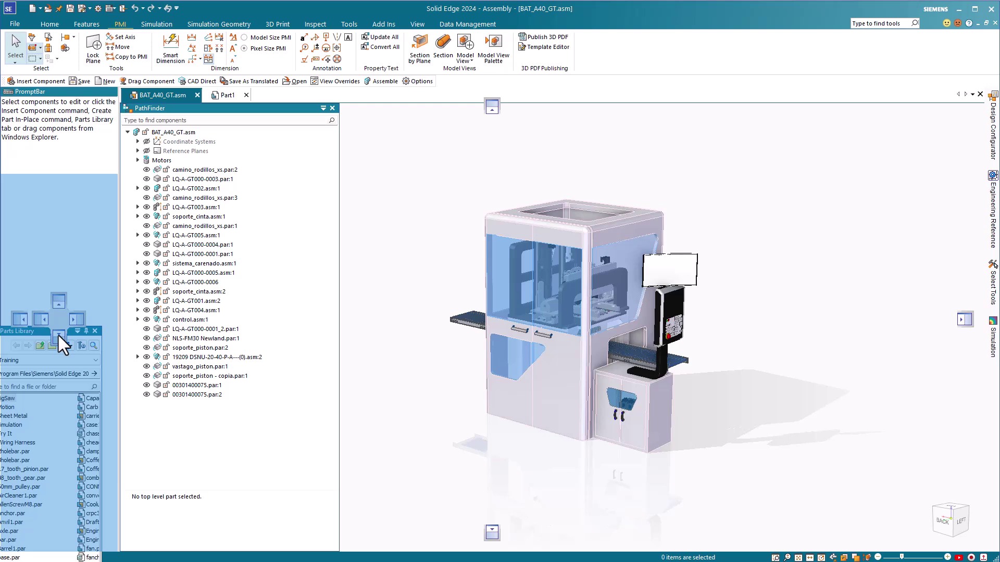
pyautogui.moveTo(58, 336); pyautogui.dragTo(58, 335)
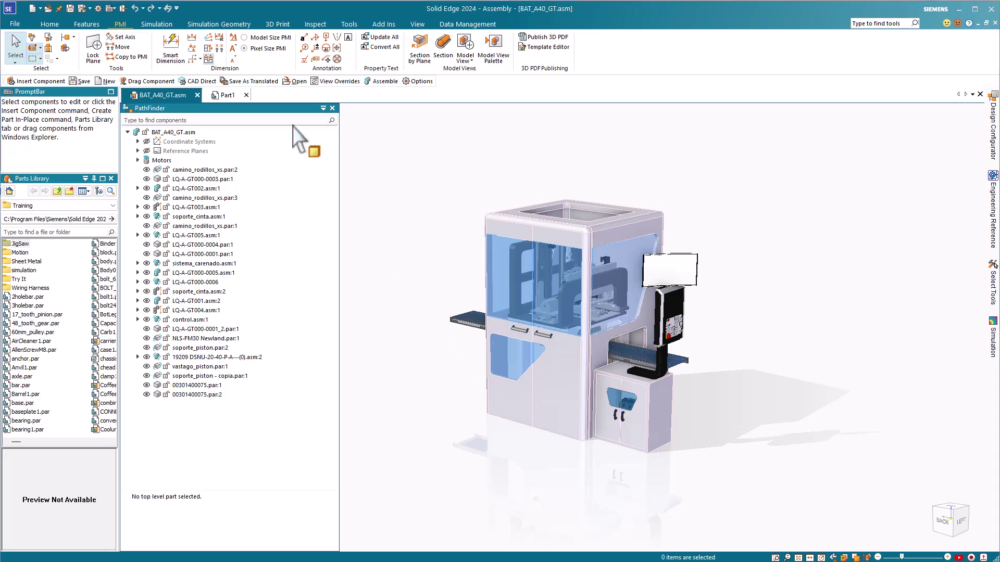
# - Switch to Part1, start an Extrude, and move the Extrude options panel rightward
pyautogui.click(230, 94)
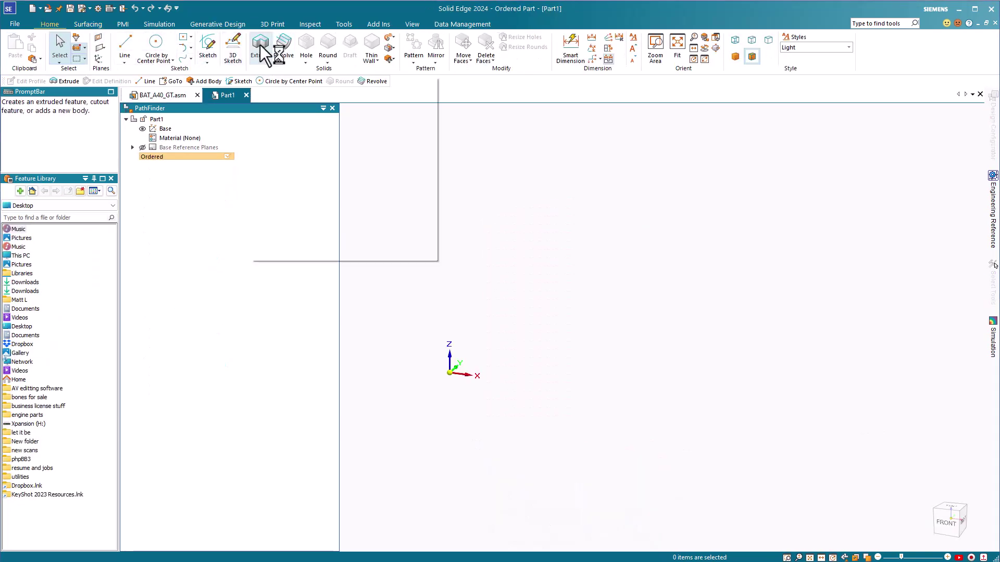
pyautogui.click(260, 44)
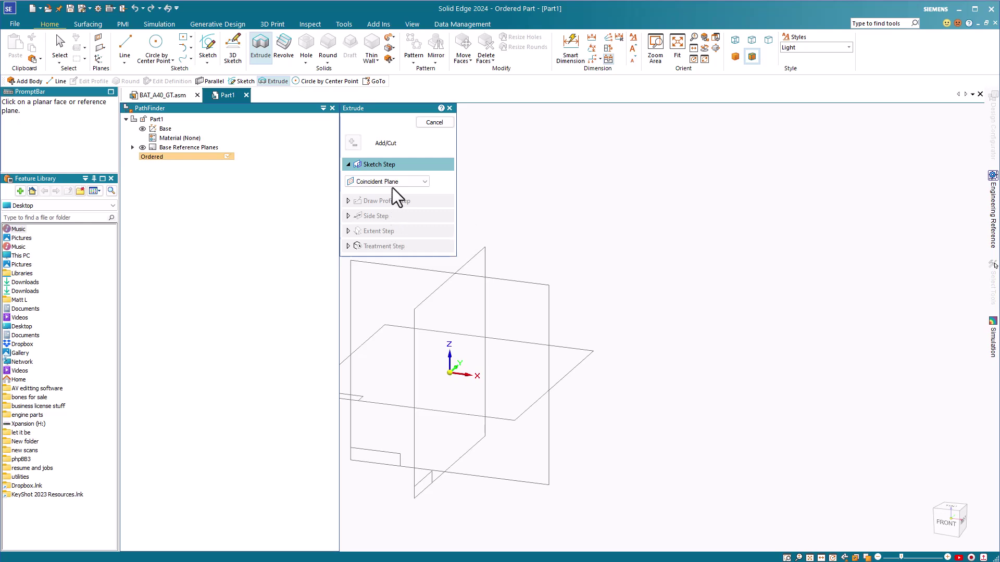
pyautogui.moveTo(386, 107)
pyautogui.mouseDown()
pyautogui.moveTo(669, 151)
pyautogui.moveTo(804, 150)
pyautogui.moveTo(918, 109)
pyautogui.moveTo(849, 152)
pyautogui.moveTo(899, 286)
pyautogui.moveTo(857, 285)
pyautogui.moveTo(429, 162)
pyautogui.moveTo(382, 111)
pyautogui.mouseUp()
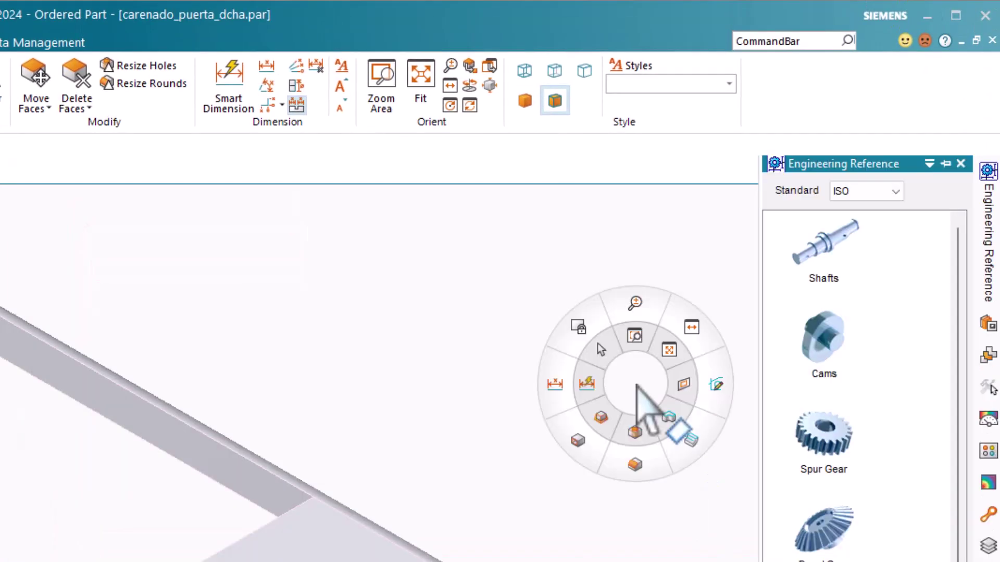
# - Start Zoom Area from the radial menu on carenado_puerta_dcha.par, then cancel it with Esc
pyautogui.click(636, 385)
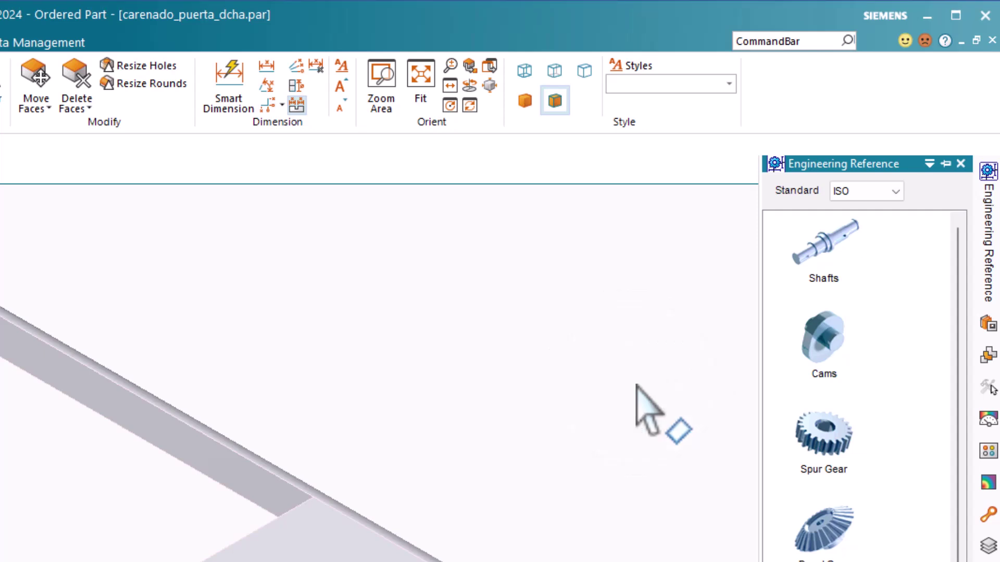
pyautogui.rightClick(636, 384)
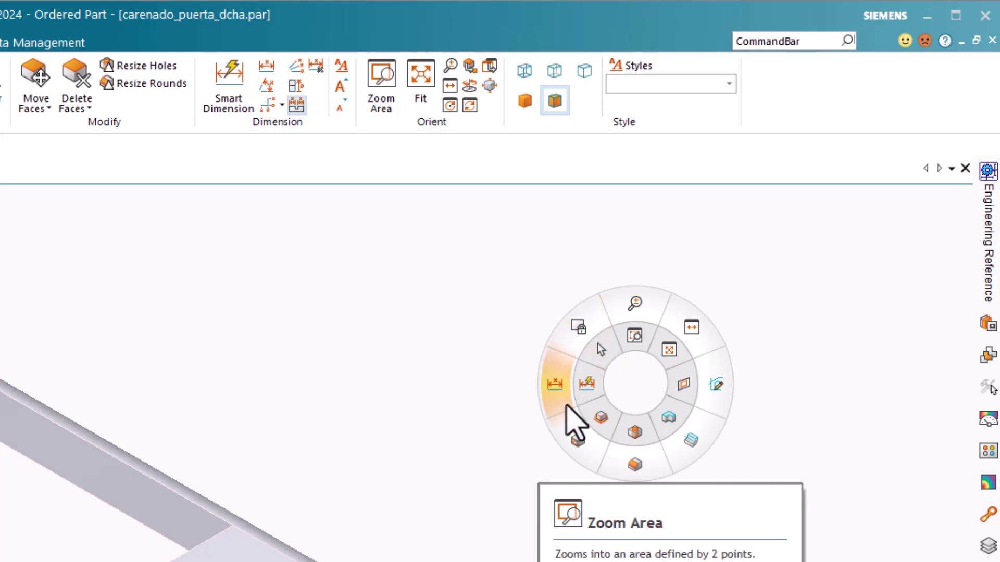
pyautogui.click(599, 323)
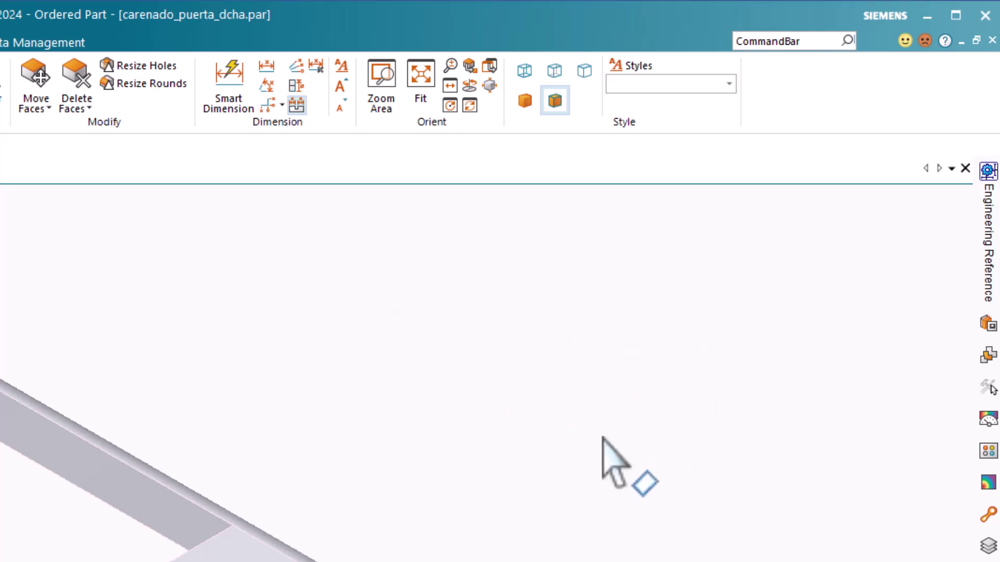
pyautogui.rightClick(526, 435)
pyautogui.press('Escape')
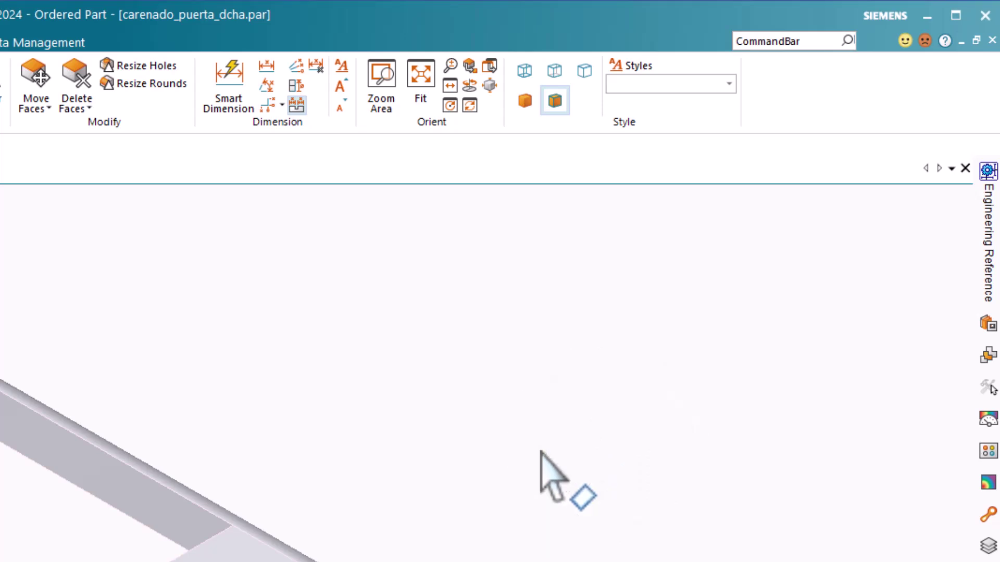
pyautogui.press('Escape')
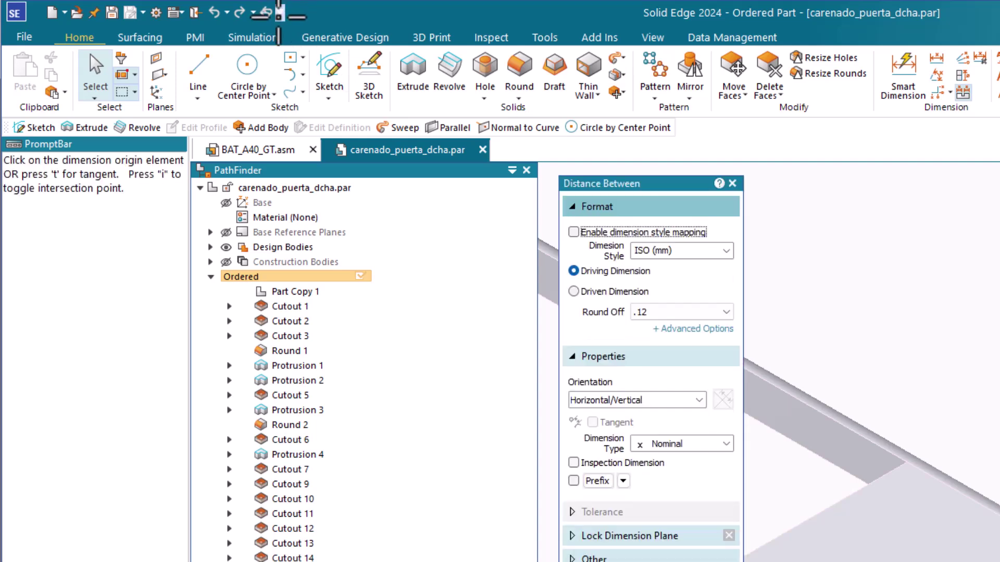
# - Open the Customize dialog and view its Radial Menu tab settings
pyautogui.click(279, 12)
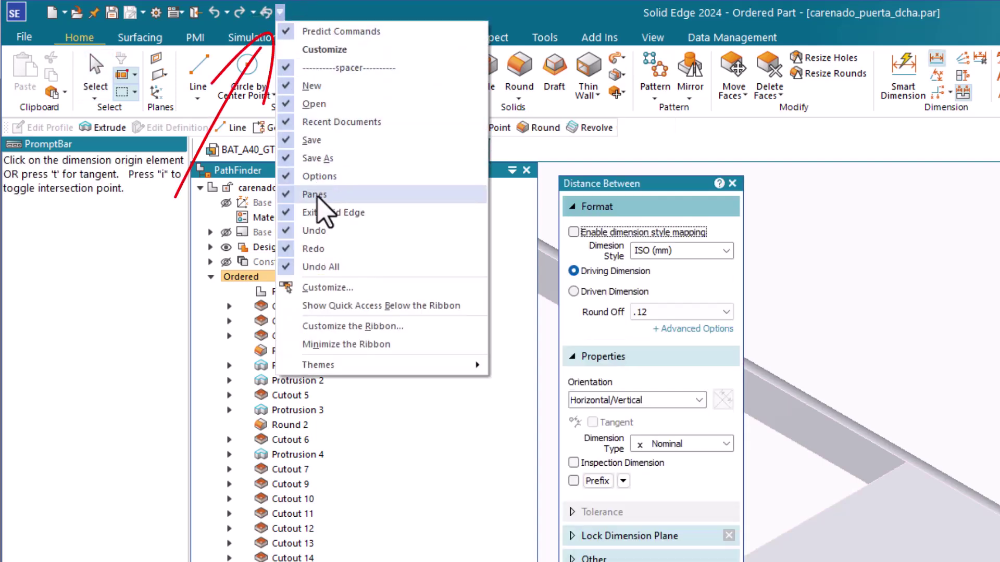
pyautogui.click(333, 287)
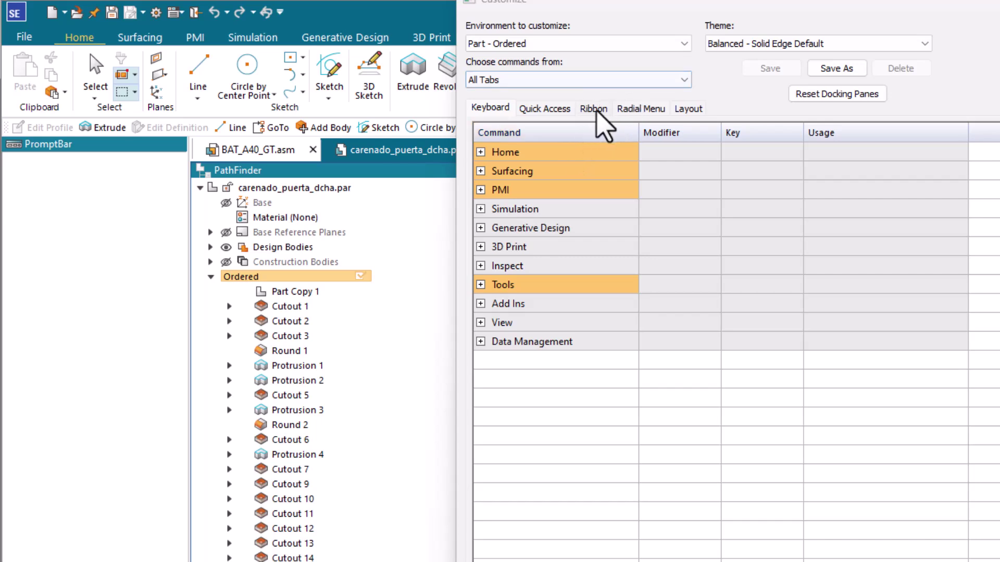
pyautogui.click(641, 109)
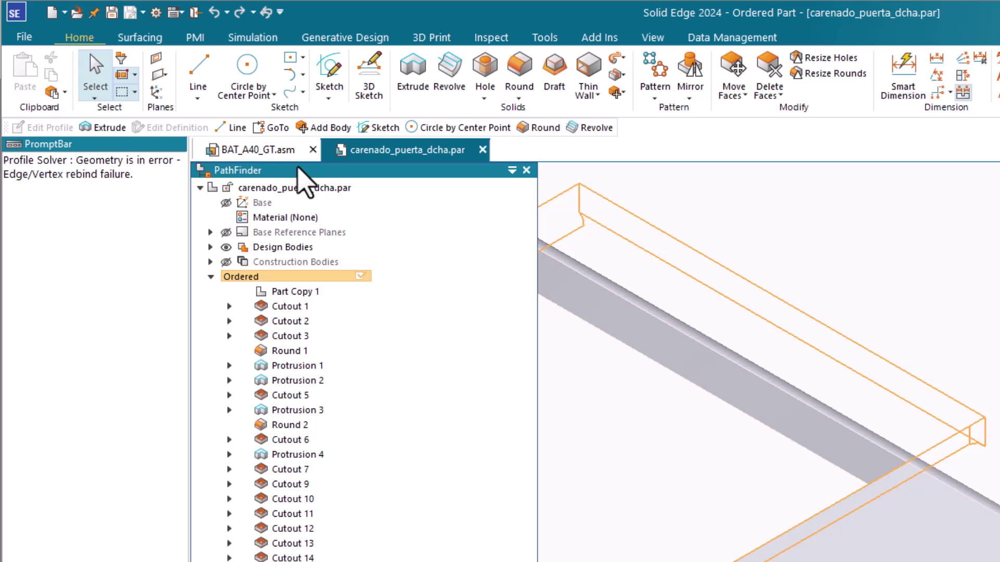
# - Float the PathFinder pane over the graphics window, bring it back, then switch to BAT_A40_GT.asm
pyautogui.moveTo(298, 168); pyautogui.dragTo(999, 198)
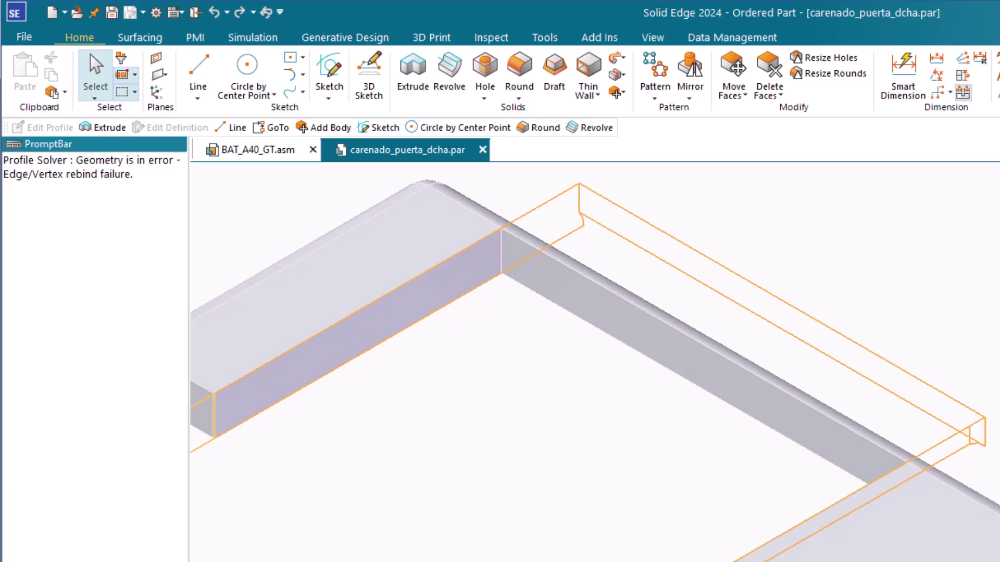
pyautogui.moveTo(999, 198); pyautogui.dragTo(295, 177)
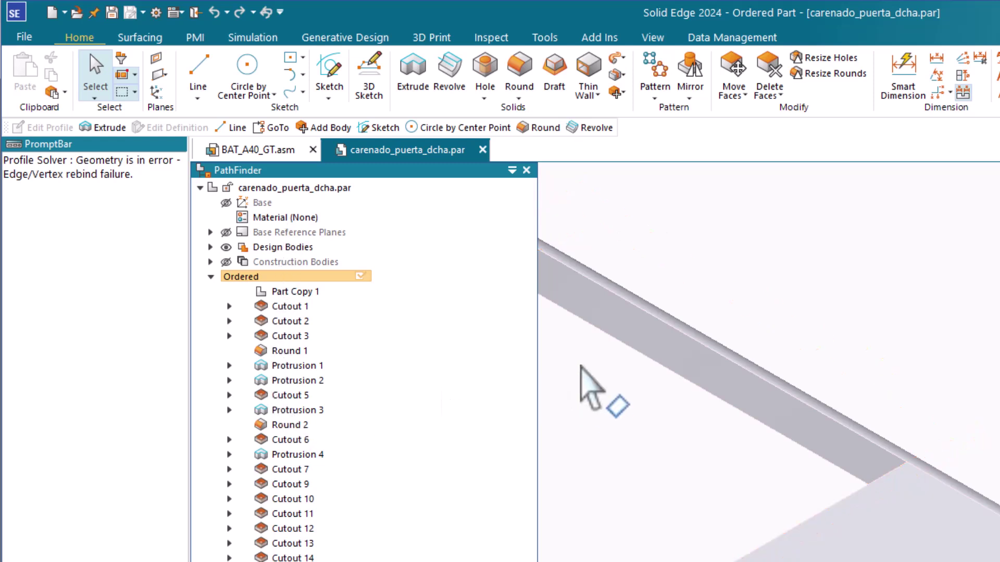
pyautogui.hotkey('ctrl', 'Tab')
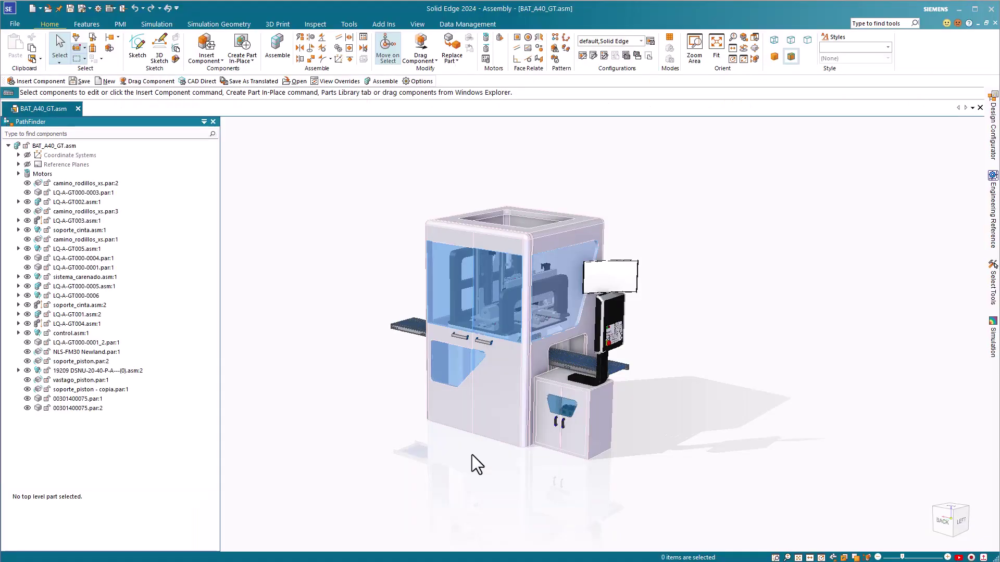
pyautogui.click(500, 387)
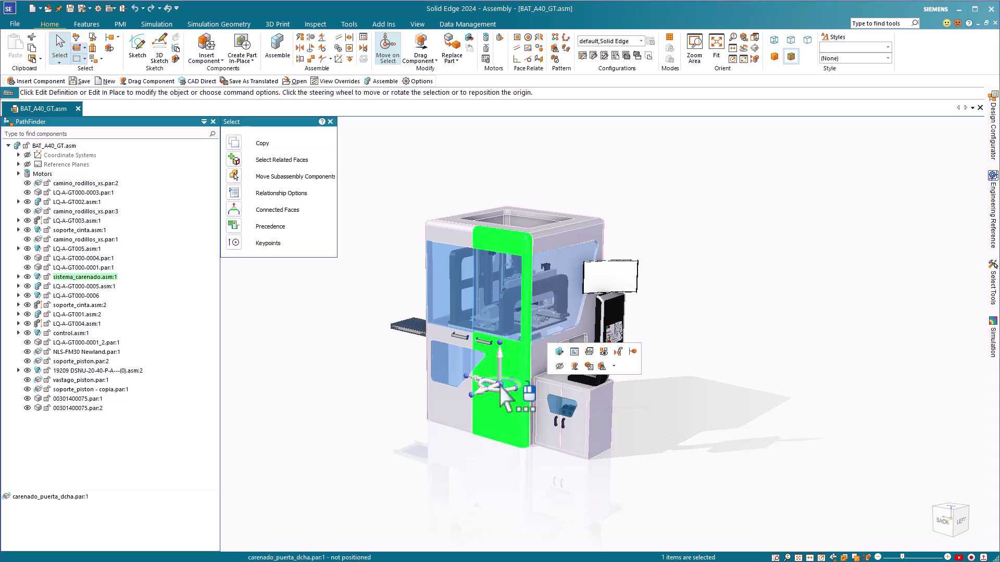
pyautogui.keyDown('ctrl'); pyautogui.click(452, 405); pyautogui.keyUp('ctrl')
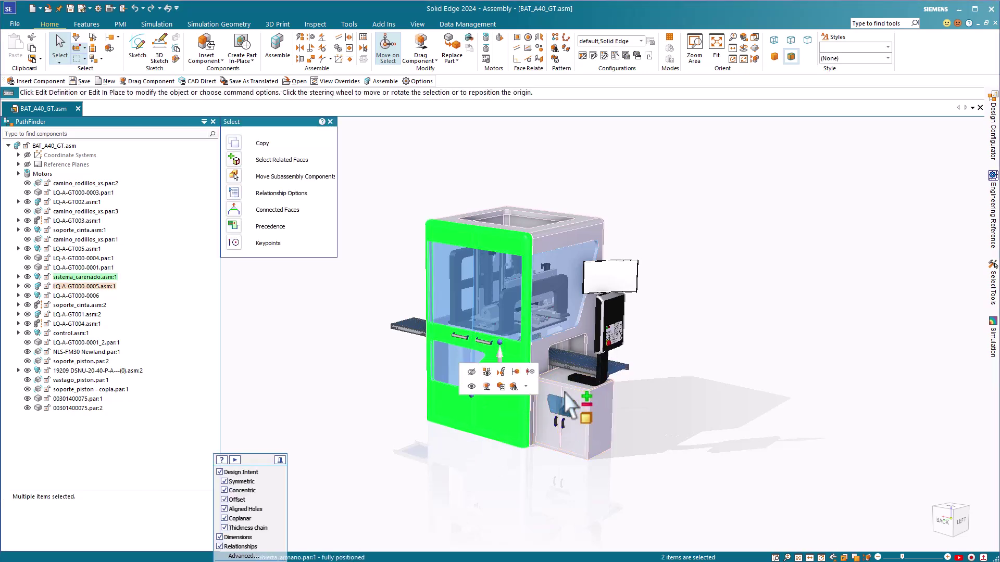
pyautogui.keyDown('ctrl'); pyautogui.click(578, 401); pyautogui.keyUp('ctrl')
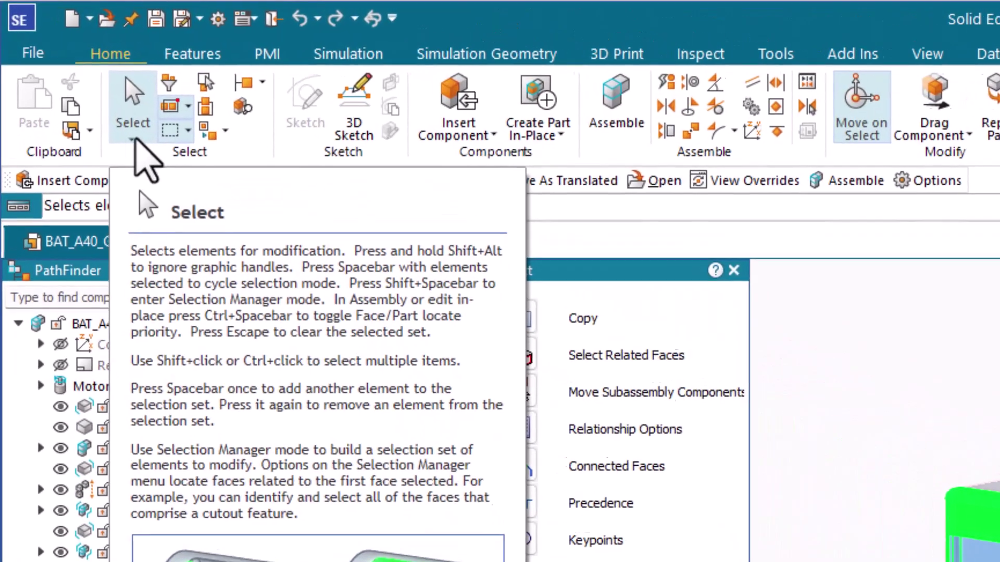
pyautogui.click(82, 88)
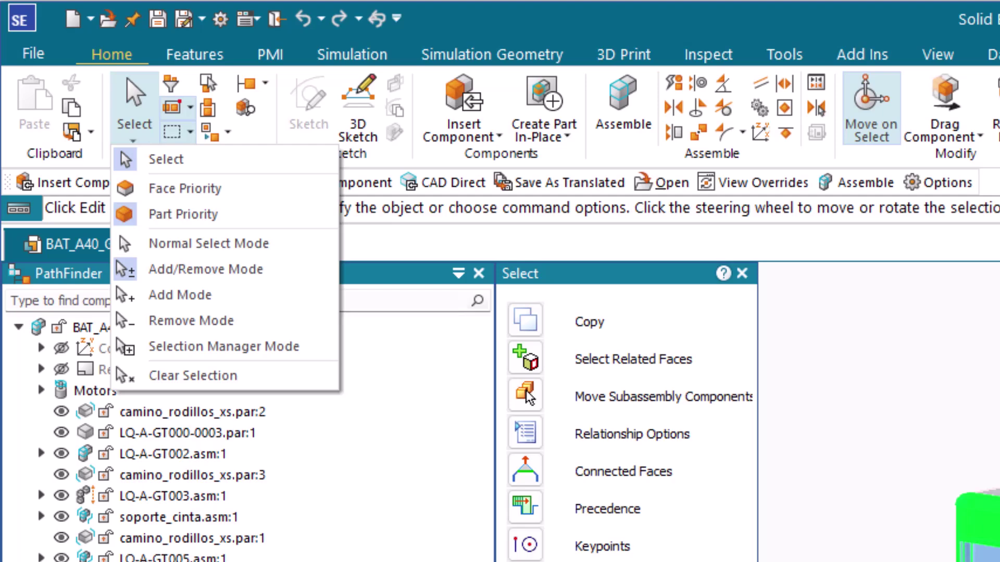
pyautogui.press('Escape')
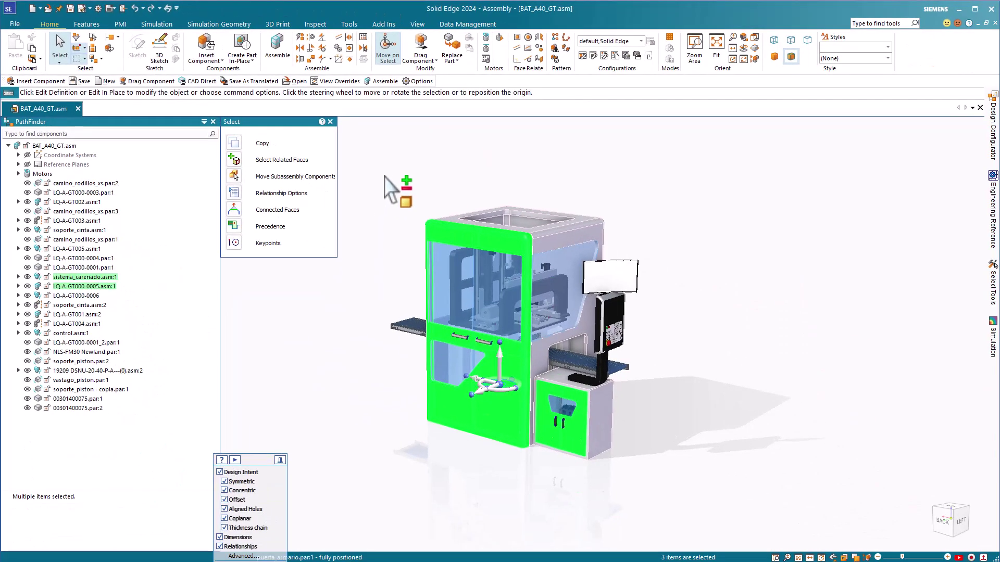
pyautogui.moveTo(385, 177); pyautogui.dragTo(632, 296)
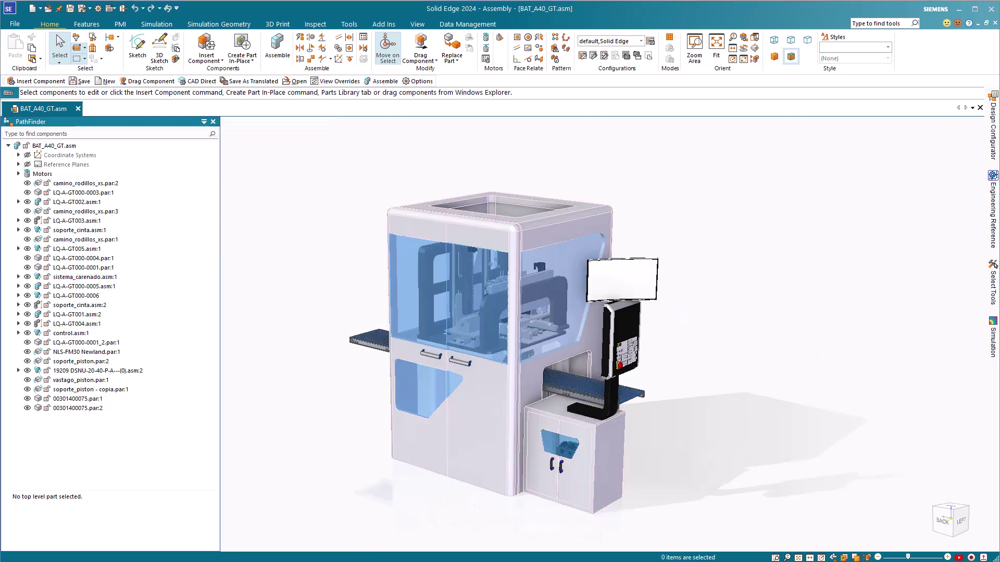
pyautogui.rightClick(539, 293)
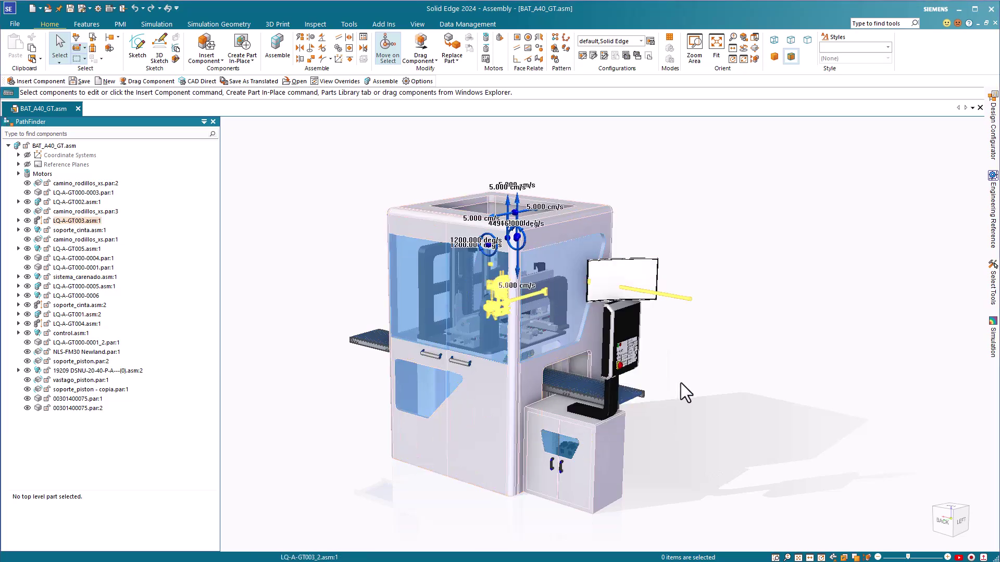
pyautogui.click(637, 277)
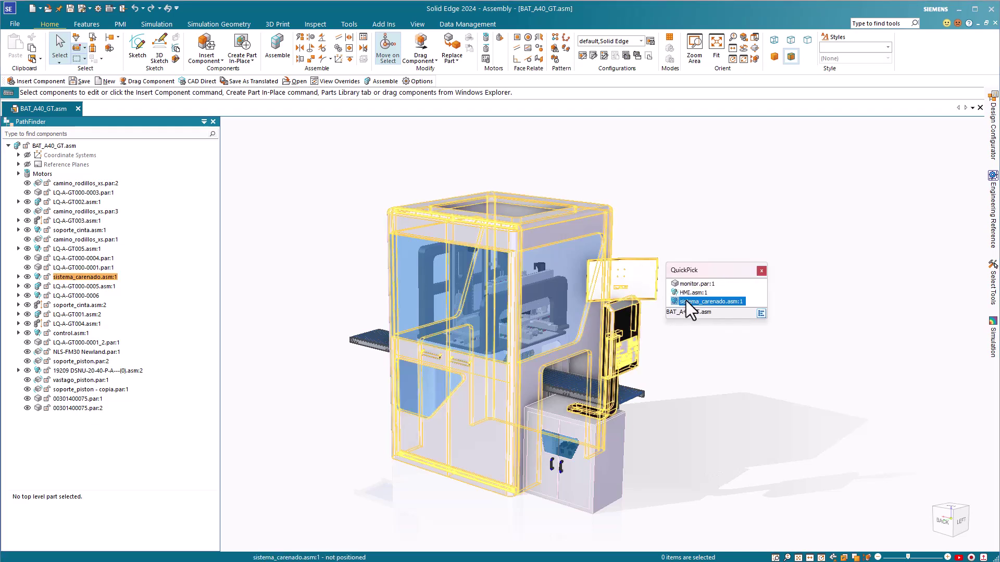
pyautogui.click(689, 353)
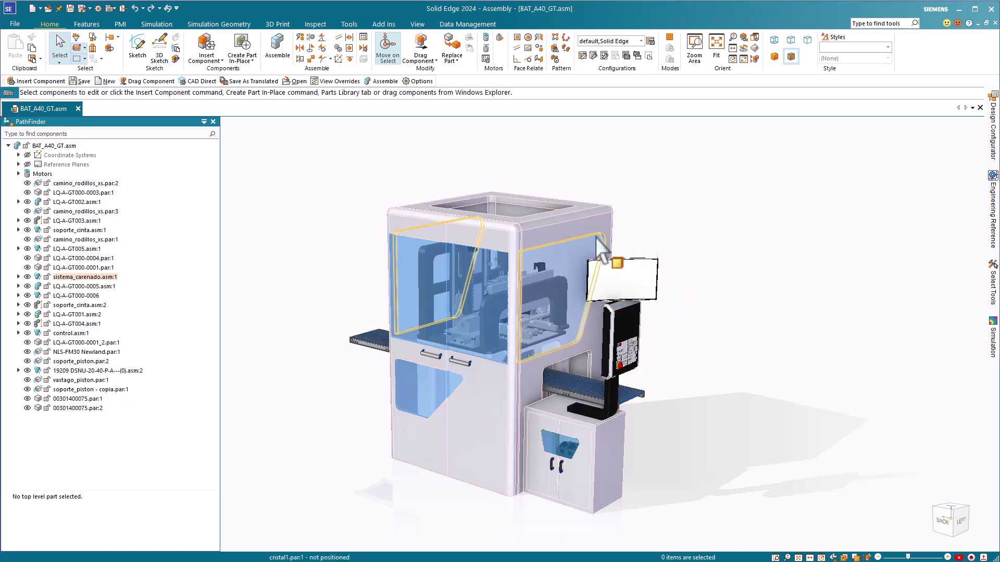
# - Select the sistema_carenado enclosure so its steering wheel appears
pyautogui.click(566, 232)
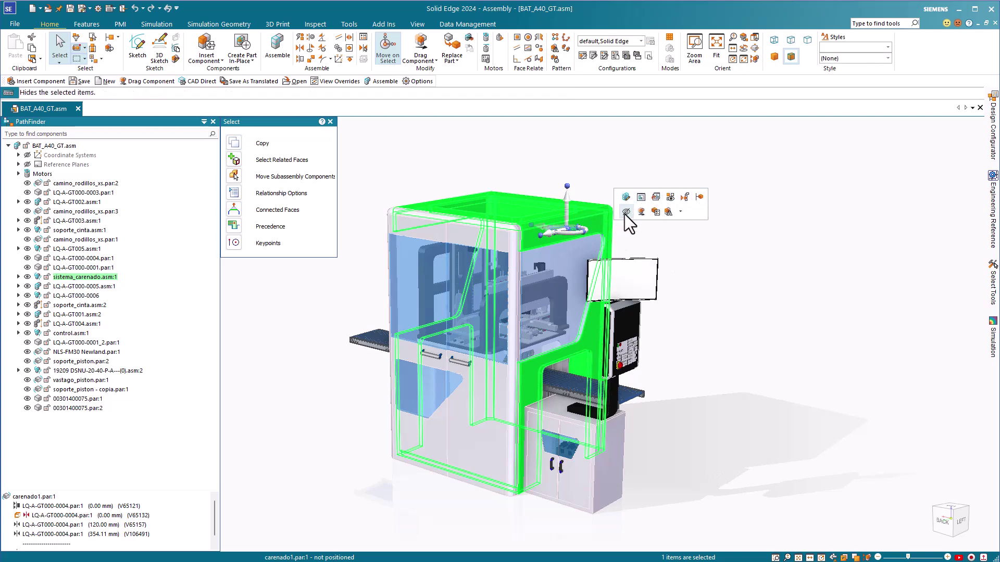
pyautogui.click(687, 302)
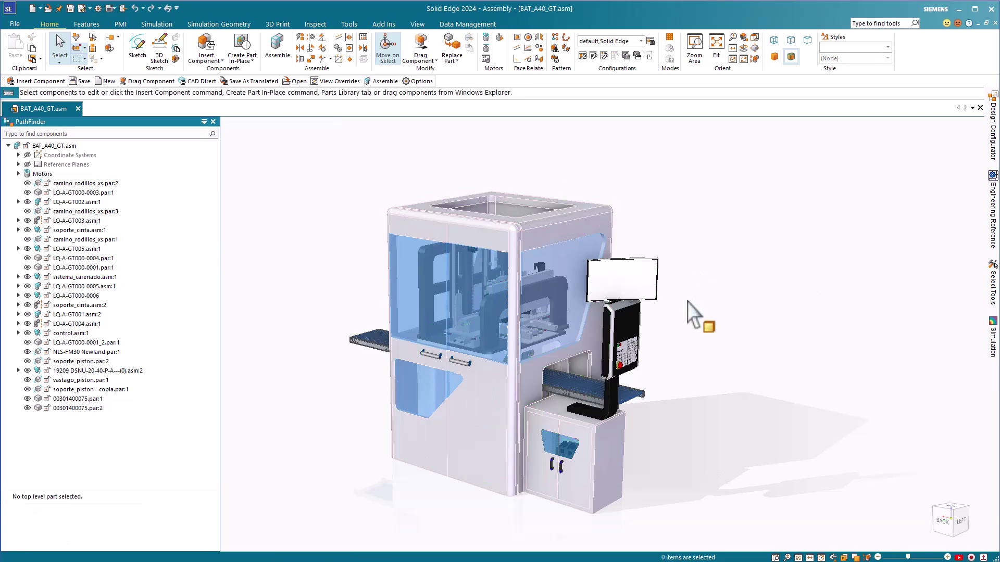
pyautogui.rightClick(558, 233)
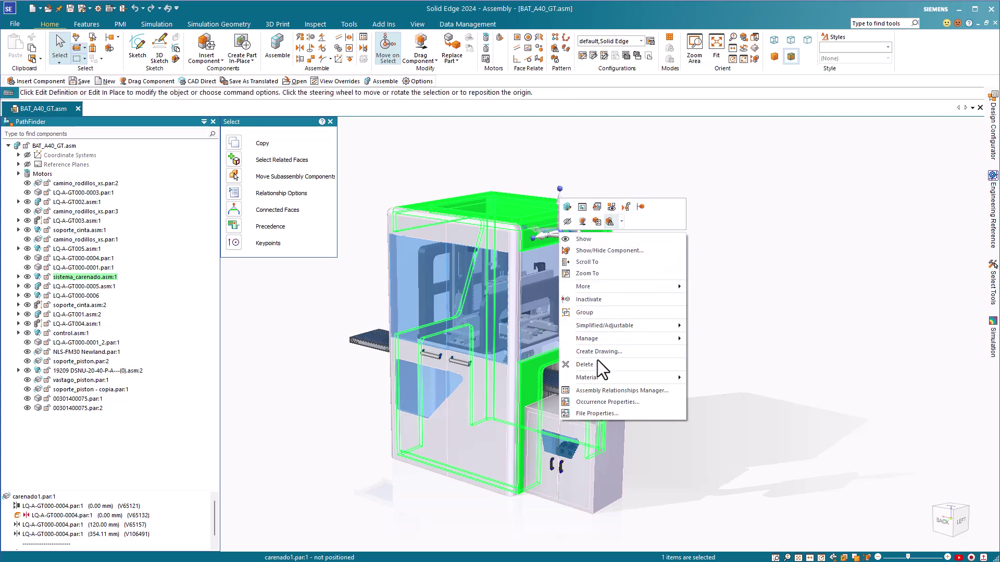
pyautogui.click(747, 360)
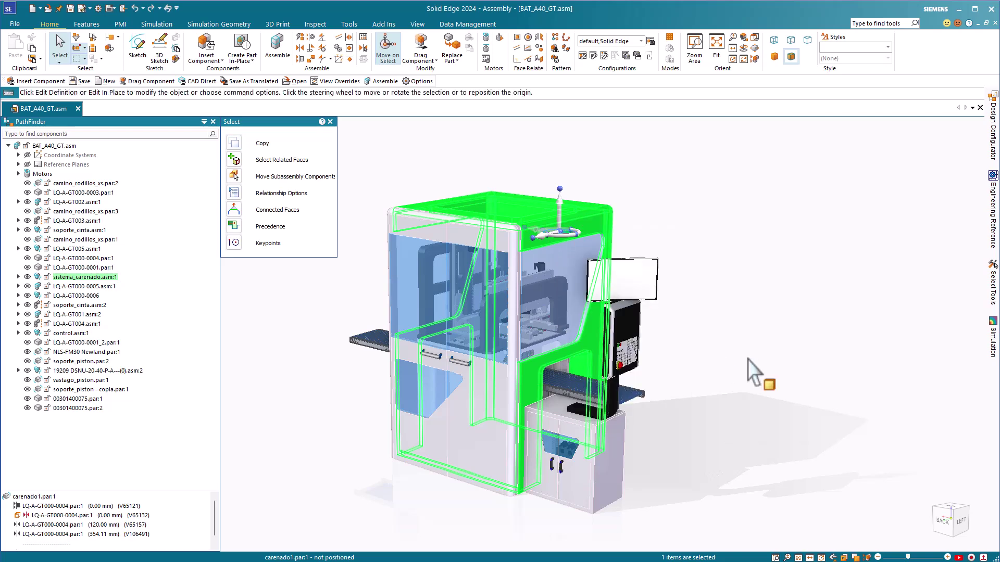
# - Relocate the steering wheel to the cabinet corner and drag its axis to move the enclosure 945.65 mm
pyautogui.click(561, 233)
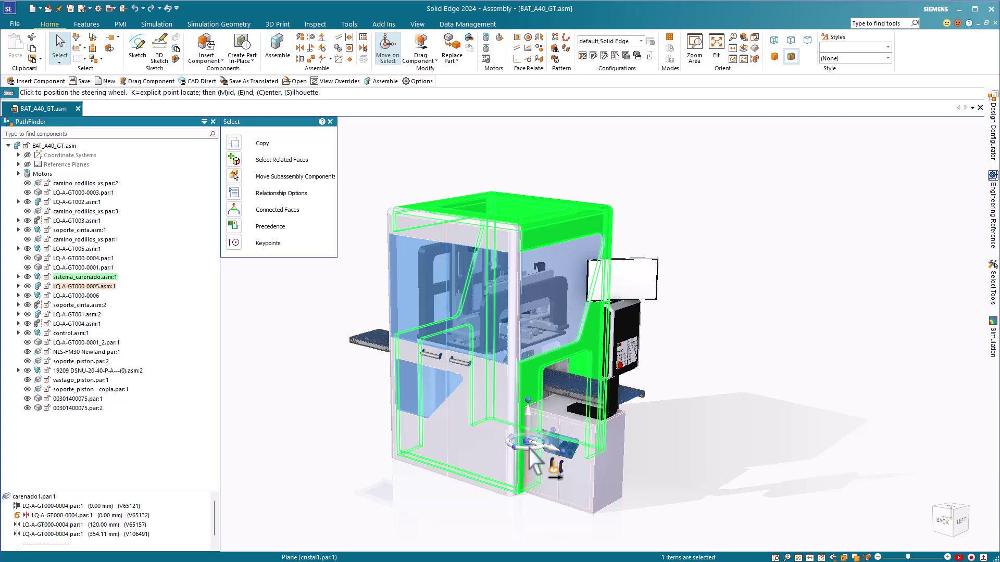
pyautogui.click(529, 497)
pyautogui.click(530, 501)
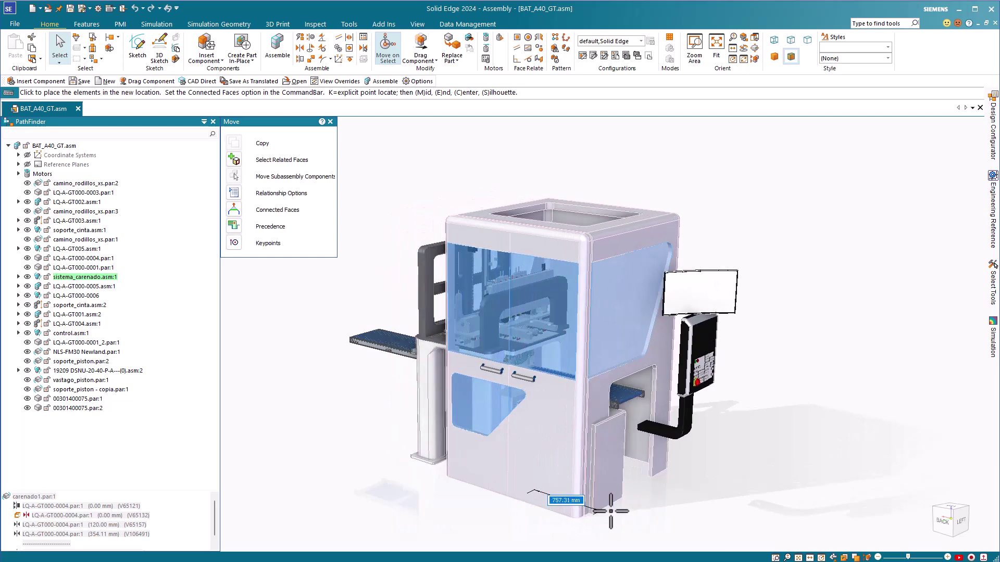
pyautogui.click(614, 512)
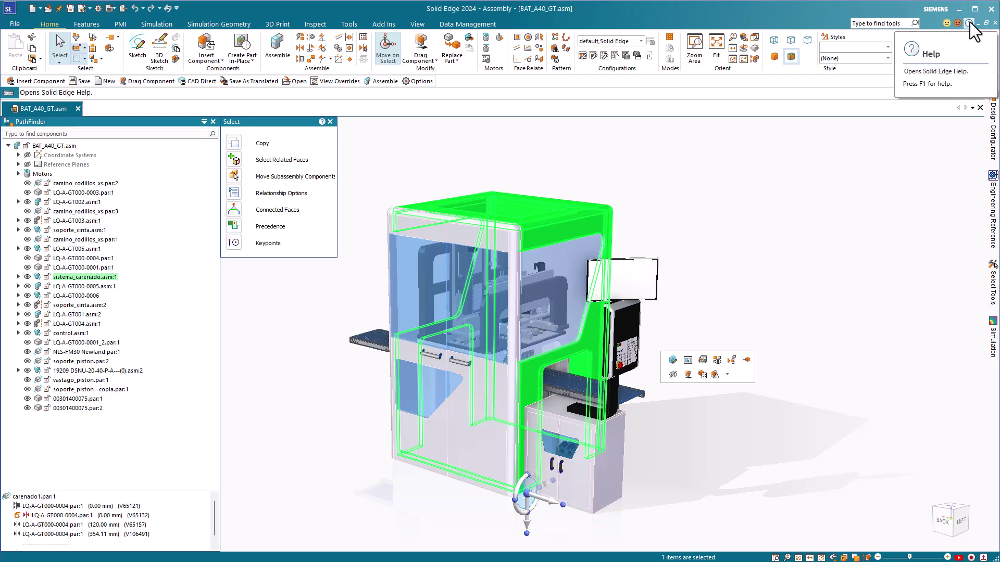
# - Scroll over the ribbon to bring up the Features tab's assembly feature commands
pyautogui.scroll(-1, 971, 22)
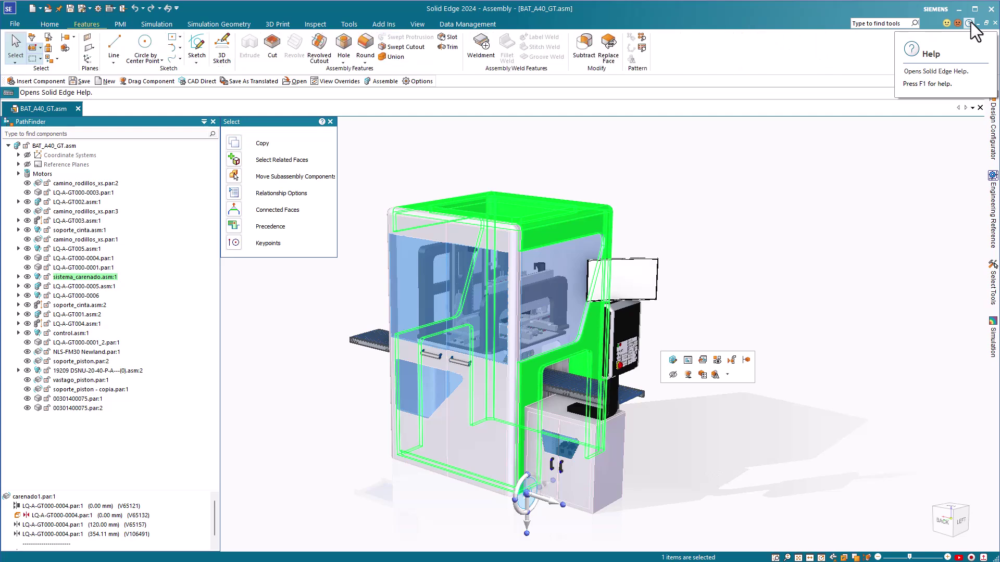